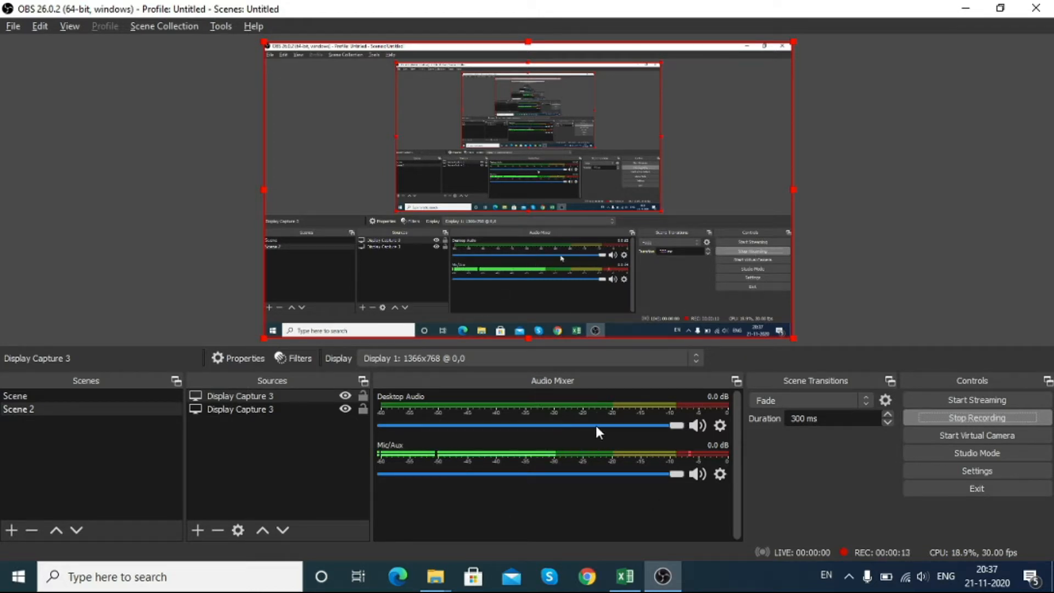
Step: Open the xero.com website in a new browser tab
{"action": "left_click", "coordinate": [586, 576]}
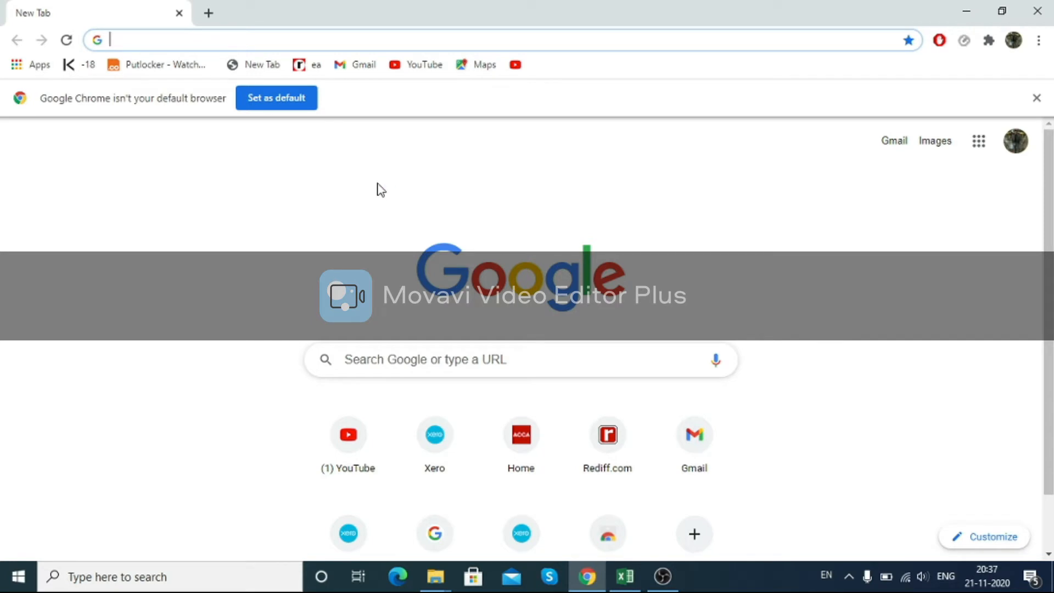
{"action": "left_click", "coordinate": [190, 33]}
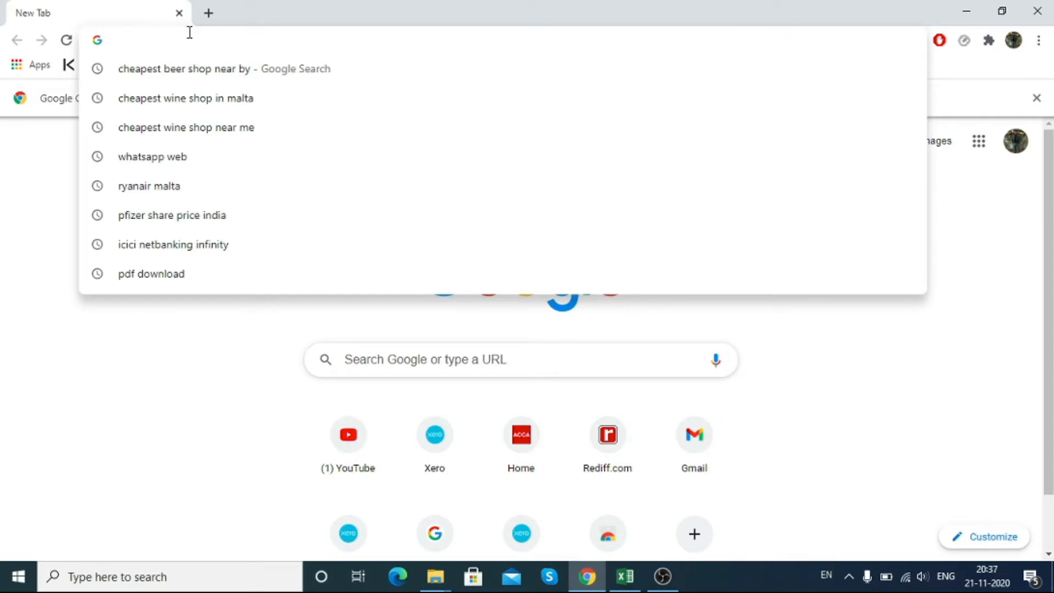
{"action": "type", "text": "xero"}
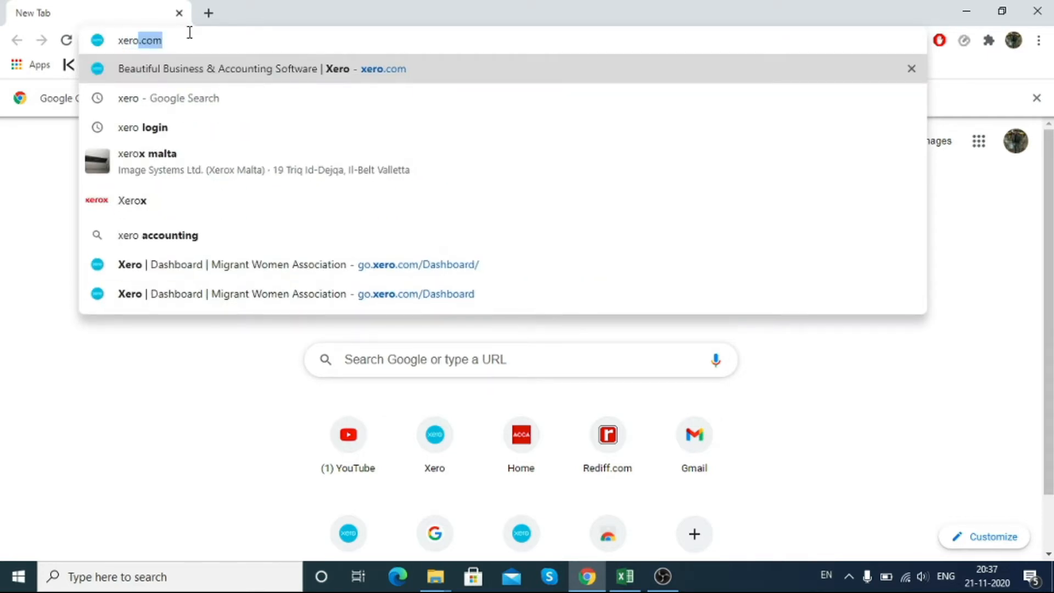
{"action": "key", "text": "Return"}
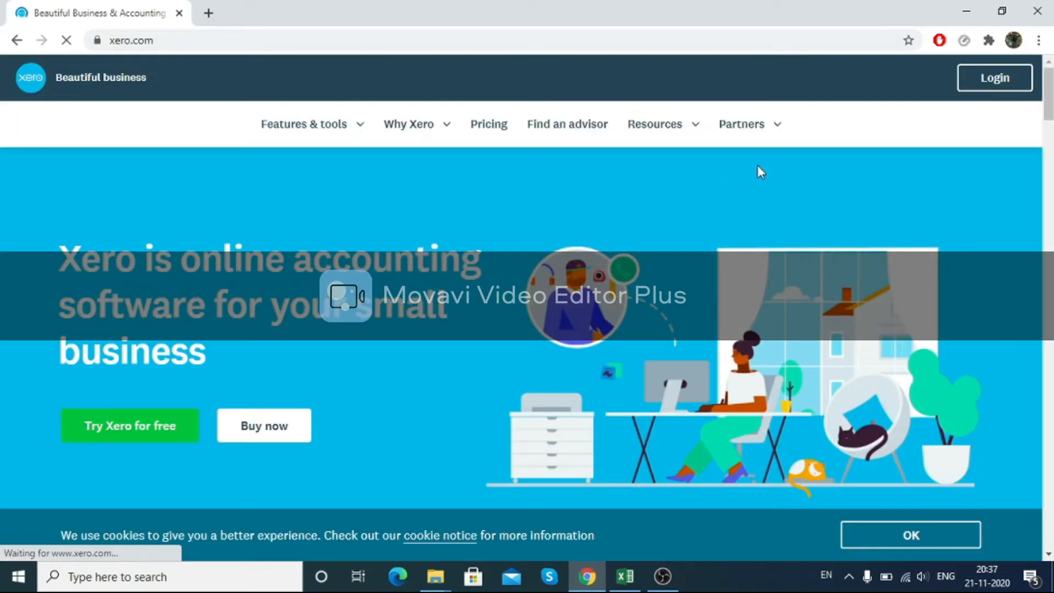
Step: Log in to Xero using the saved account credentials
{"action": "left_click", "coordinate": [967, 78]}
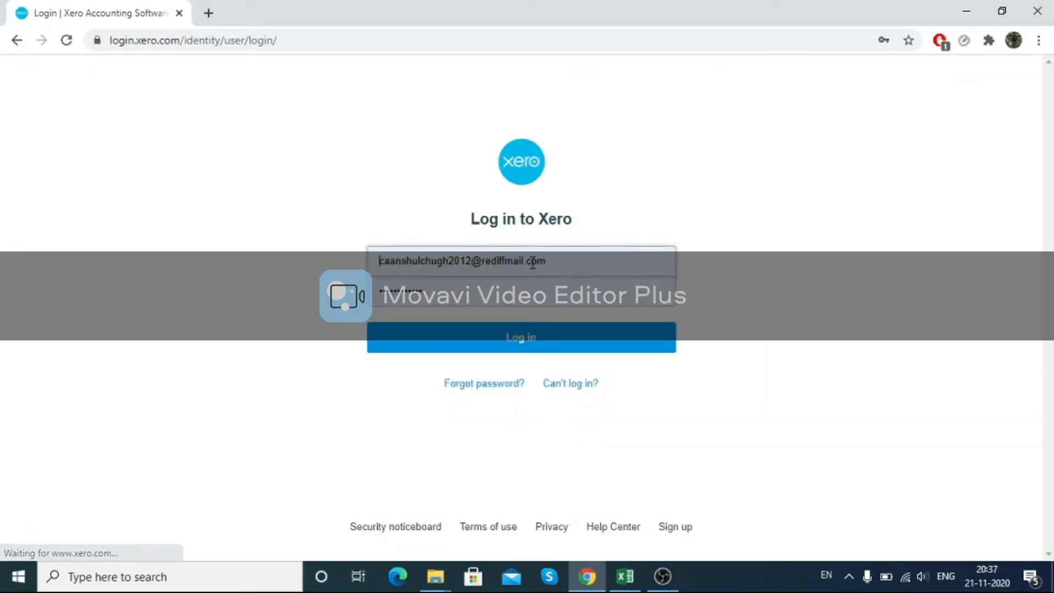
{"action": "left_click", "coordinate": [382, 350]}
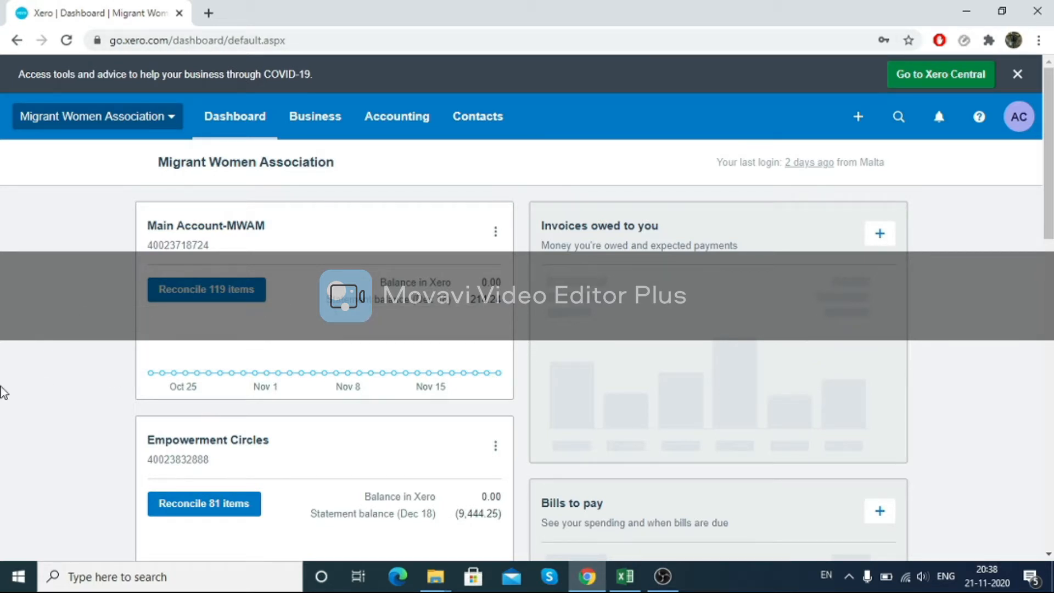
Step: Switch to the bank statement workbook and browse the transactions on the Table 2 sheet
{"action": "scroll", "coordinate": [144, 368], "scroll_direction": "down", "scroll_amount": 2}
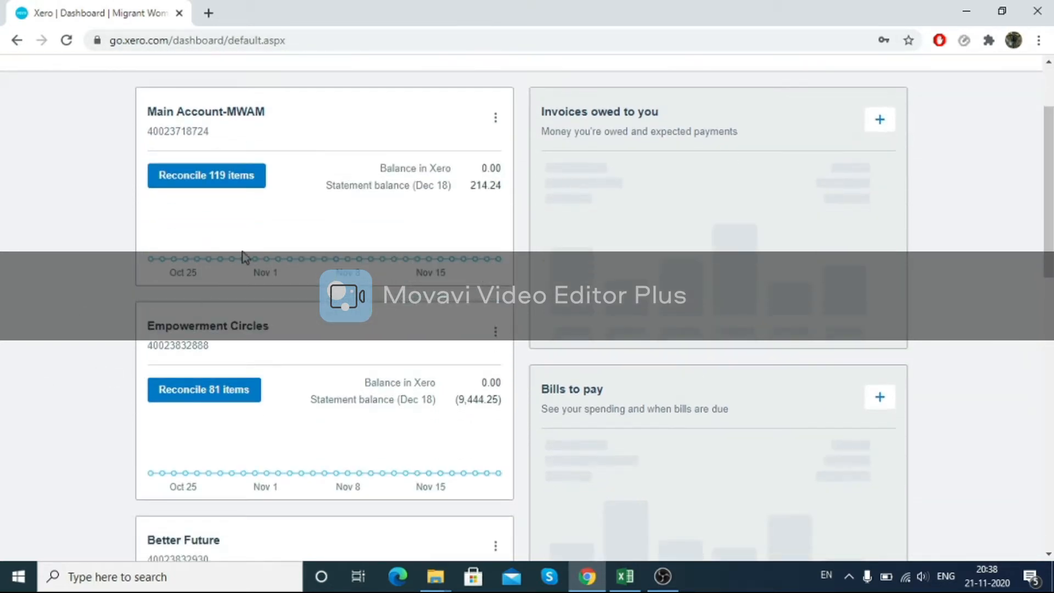
{"action": "left_click", "coordinate": [624, 576]}
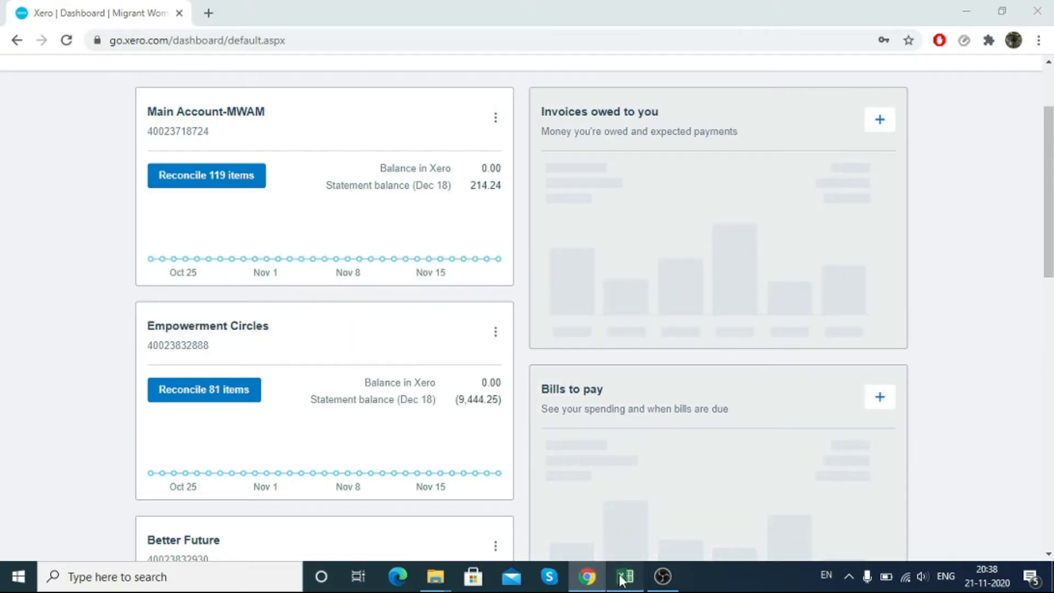
{"action": "left_click", "coordinate": [357, 302]}
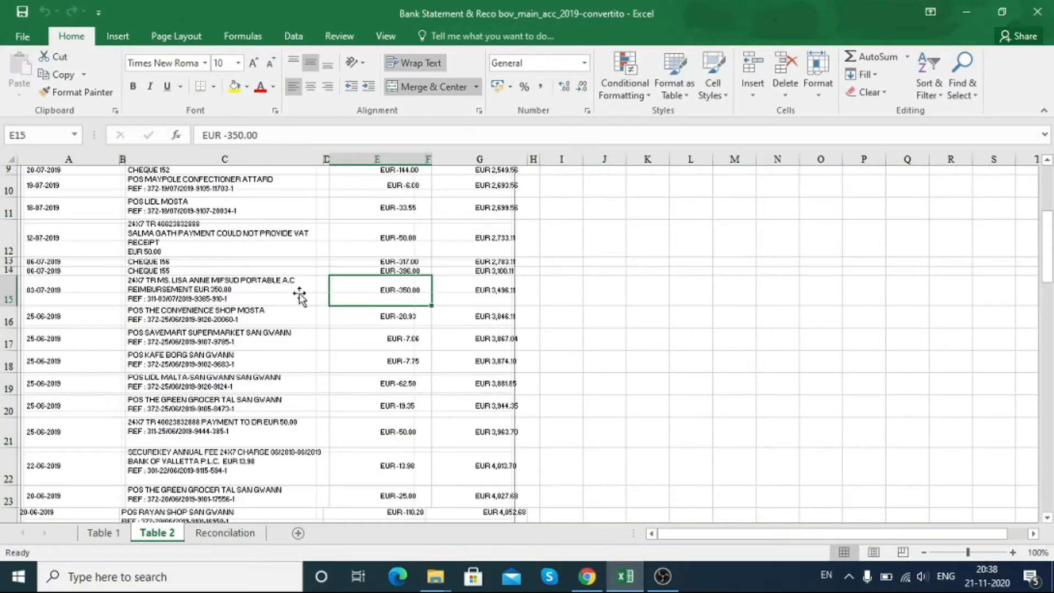
{"action": "left_click", "coordinate": [202, 274]}
{"action": "key", "text": "Up"}
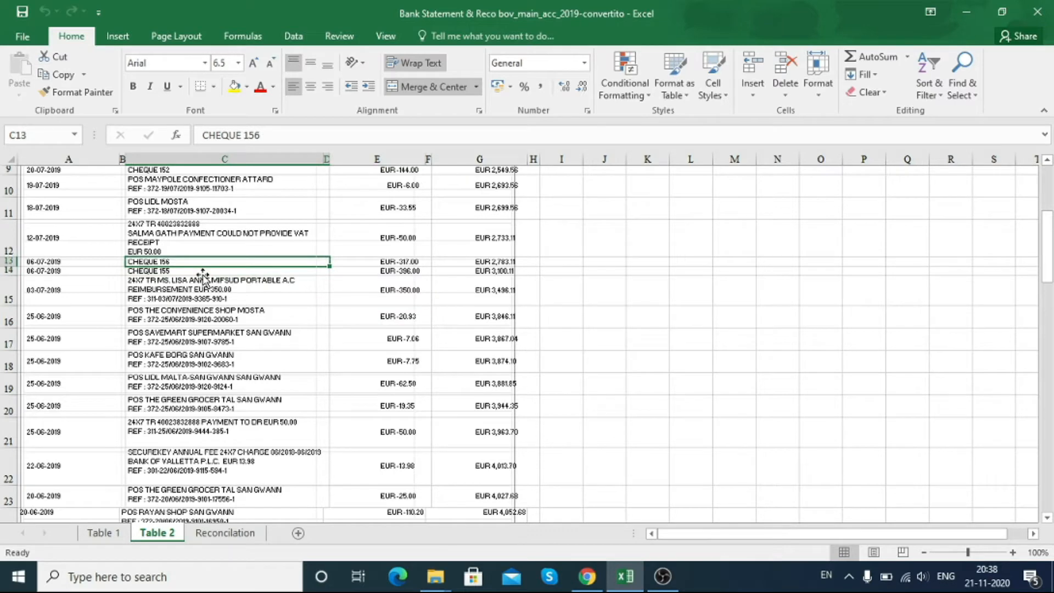
{"action": "key", "text": "Up"}
{"action": "key", "text": "Up"}
{"action": "key", "text": "Up"}
{"action": "key", "text": "Up"}
{"action": "key", "text": "Up"}
{"action": "key", "text": "Up"}
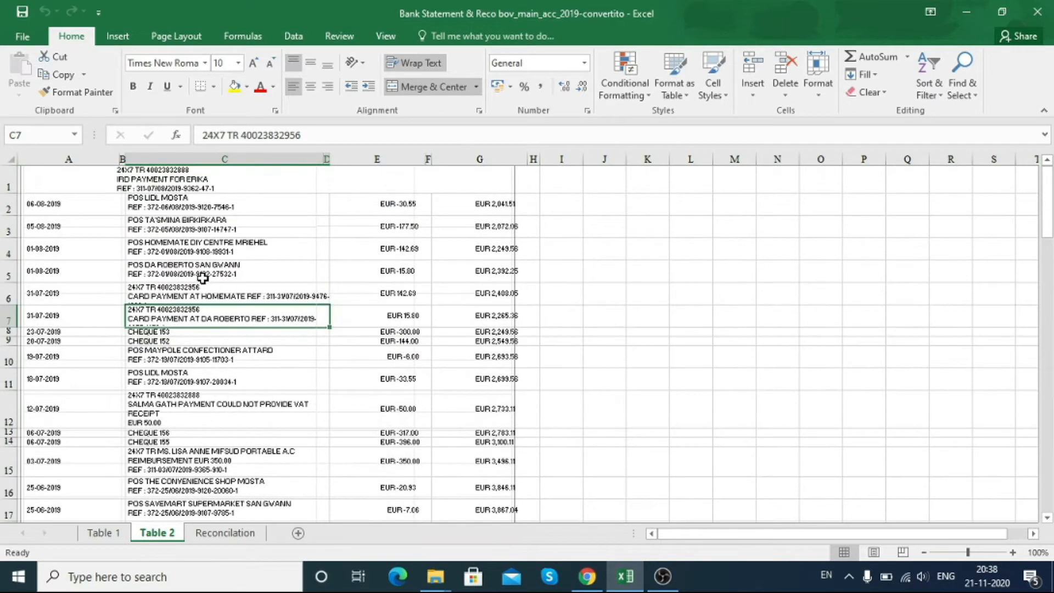
Step: Inspect the Table 1 sheet's account header details and transaction rows
{"action": "left_click", "coordinate": [97, 532]}
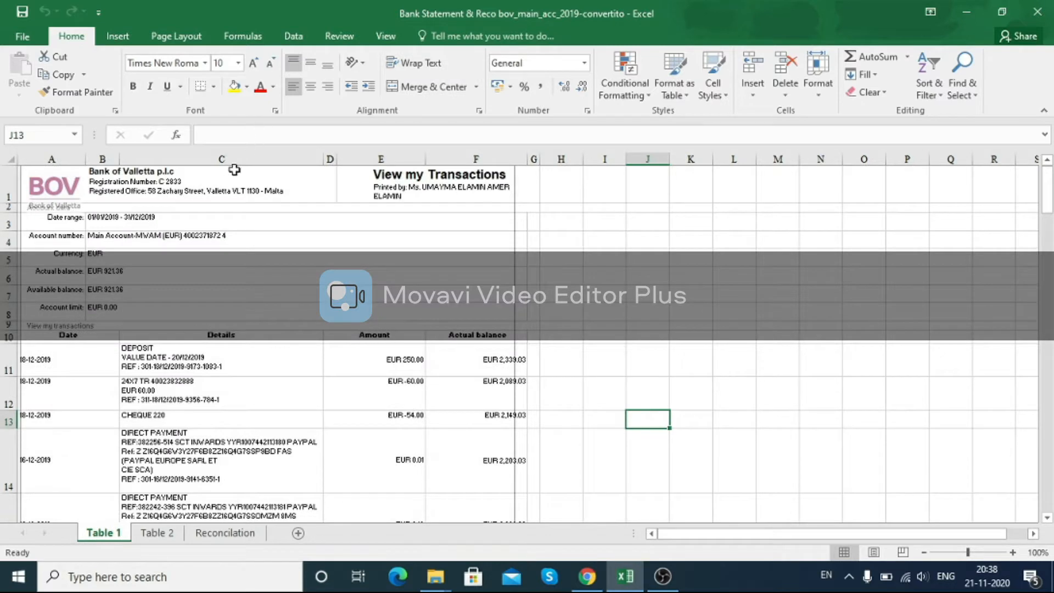
{"action": "left_click", "coordinate": [216, 188]}
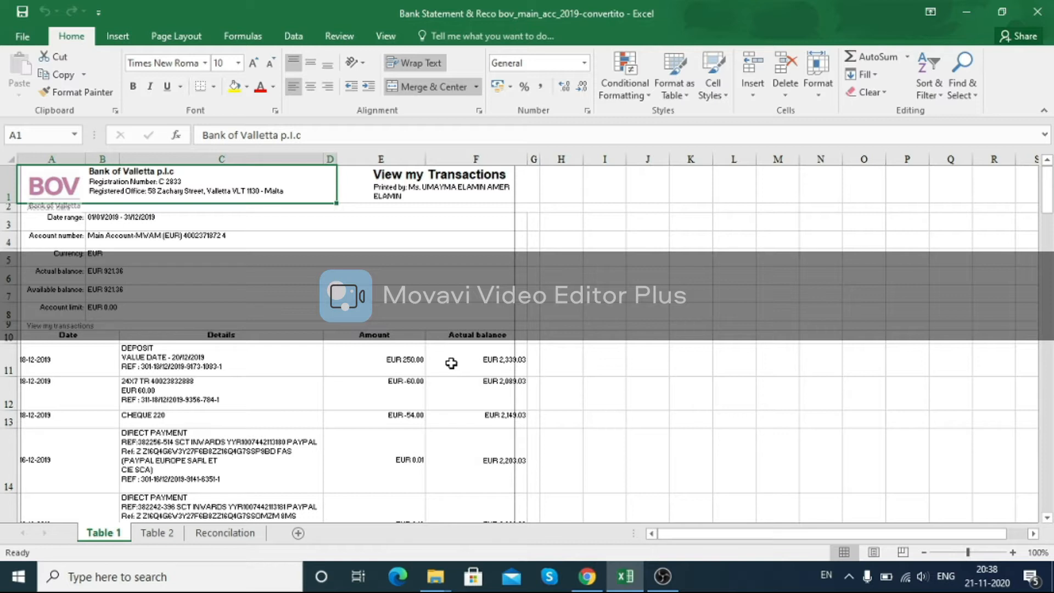
{"action": "left_click", "coordinate": [776, 384]}
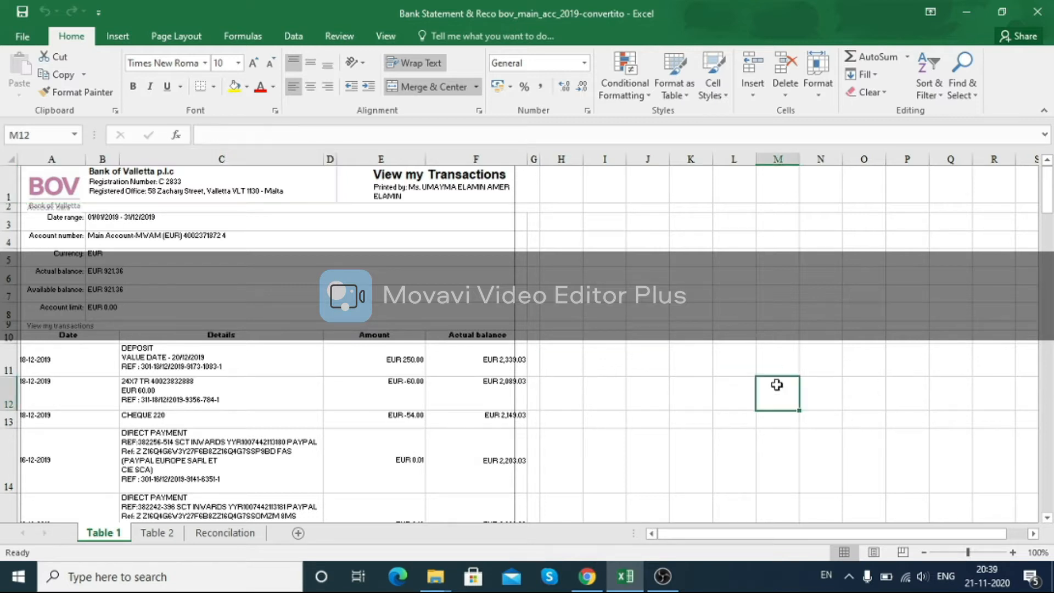
{"action": "left_click", "coordinate": [668, 298]}
{"action": "left_click", "coordinate": [587, 232]}
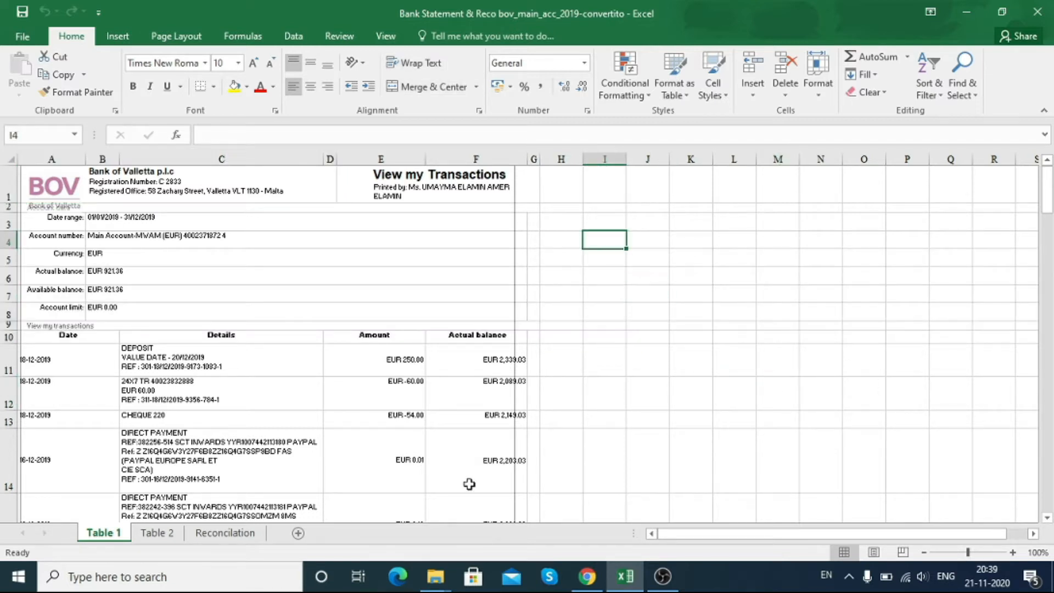
{"action": "left_click", "coordinate": [692, 368]}
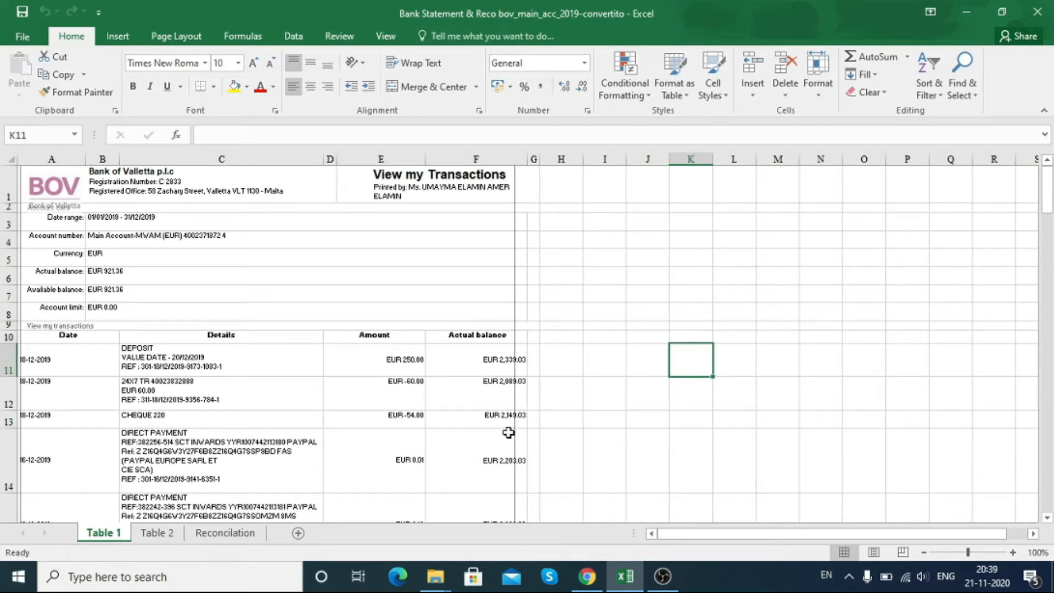
{"action": "left_click", "coordinate": [750, 308]}
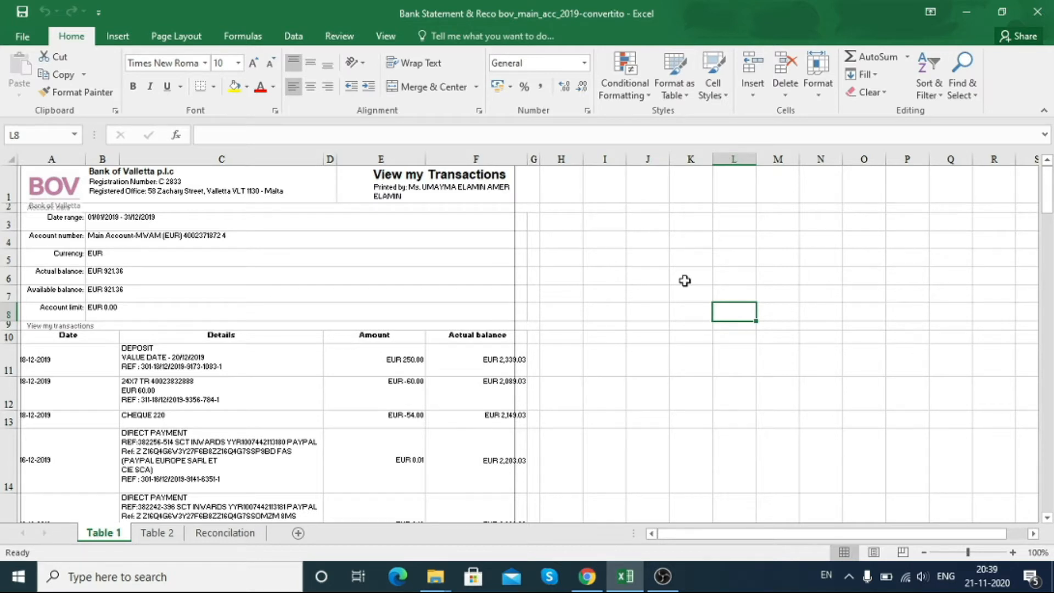
{"action": "left_click", "coordinate": [317, 315]}
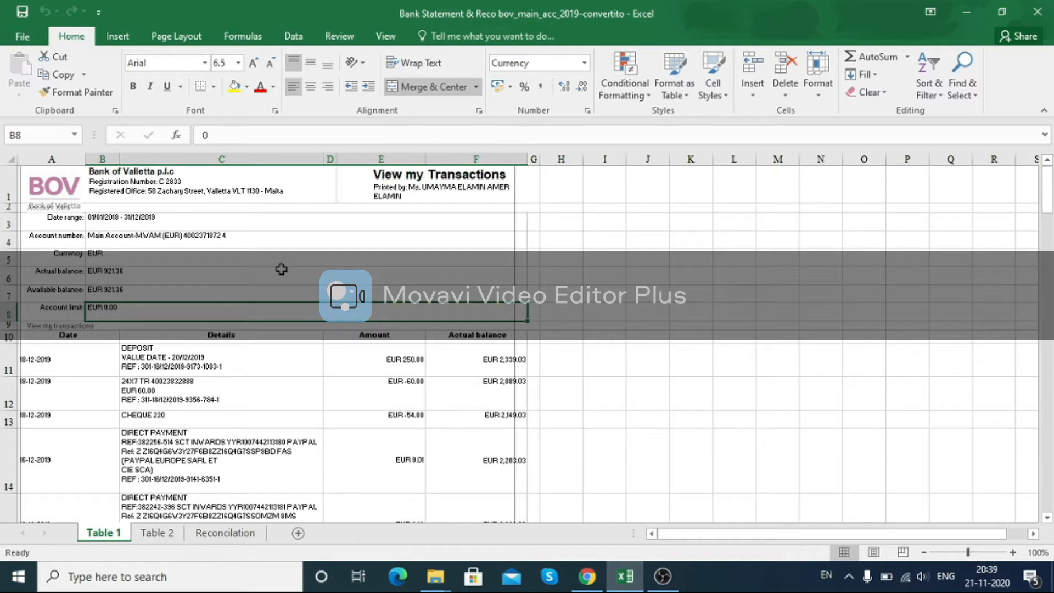
{"action": "left_click", "coordinate": [182, 253]}
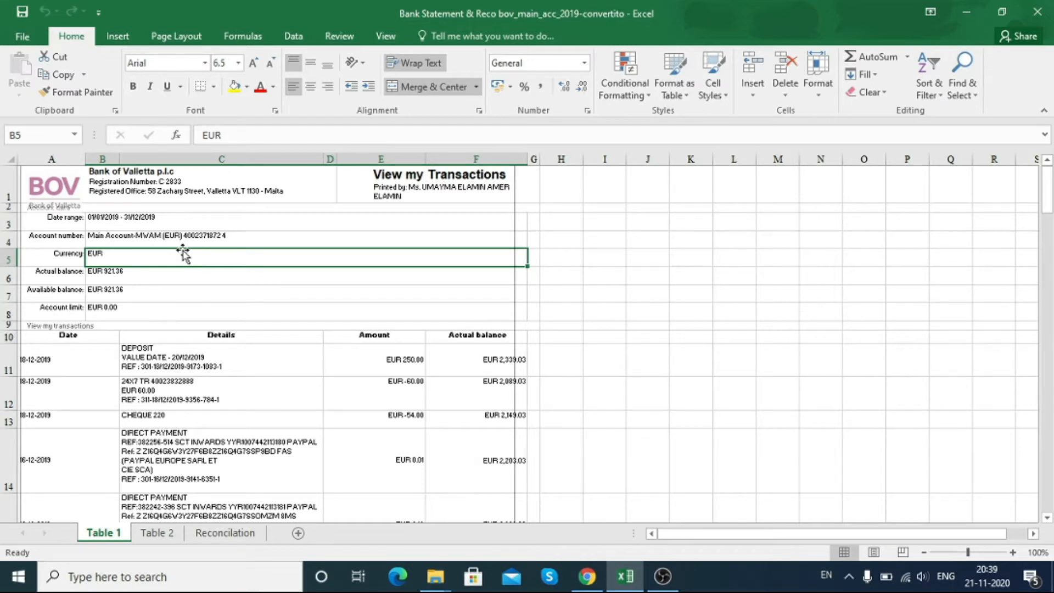
{"action": "left_click", "coordinate": [230, 236]}
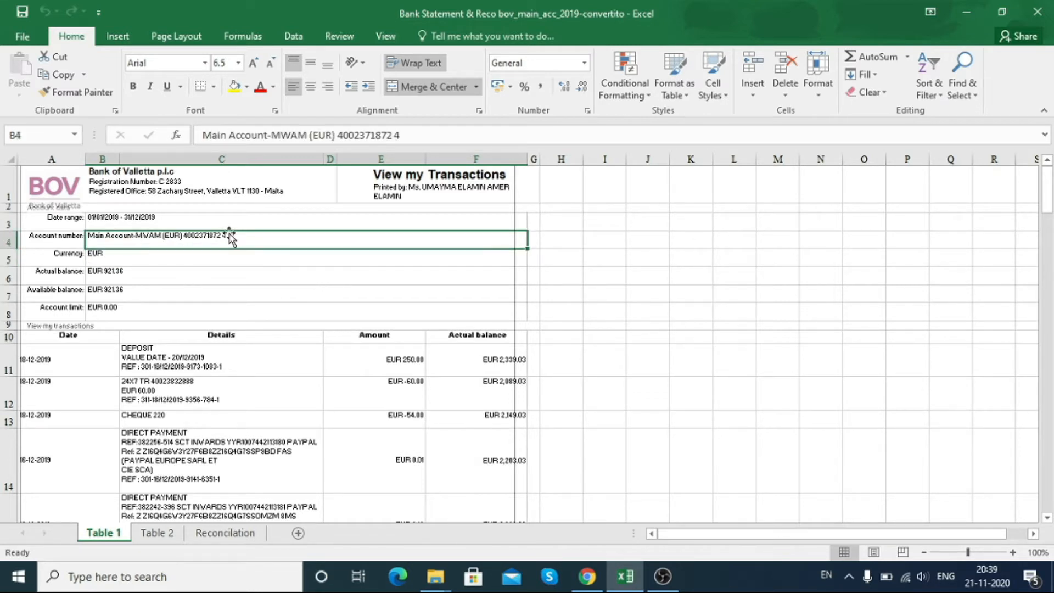
{"action": "left_click", "coordinate": [341, 424]}
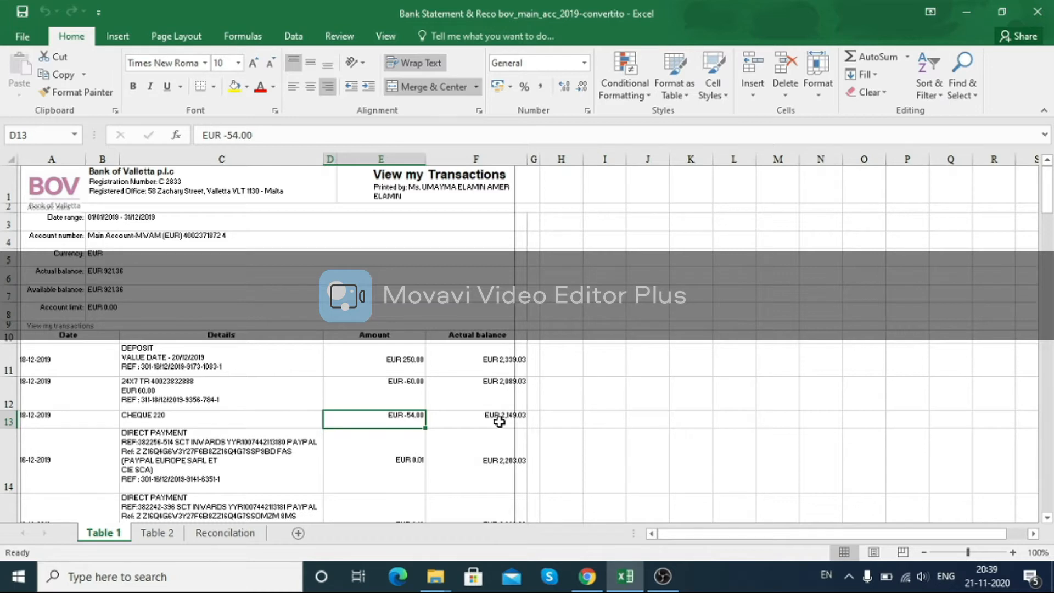
{"action": "left_click", "coordinate": [817, 463]}
{"action": "scroll", "coordinate": [275, 366], "scroll_direction": "down", "scroll_amount": 1}
{"action": "scroll", "coordinate": [275, 366], "scroll_direction": "up", "scroll_amount": 1}
Step: Open the MWAM_Bank_Account CSV file from the Main Account bank statements folder
{"action": "left_click", "coordinate": [626, 582]}
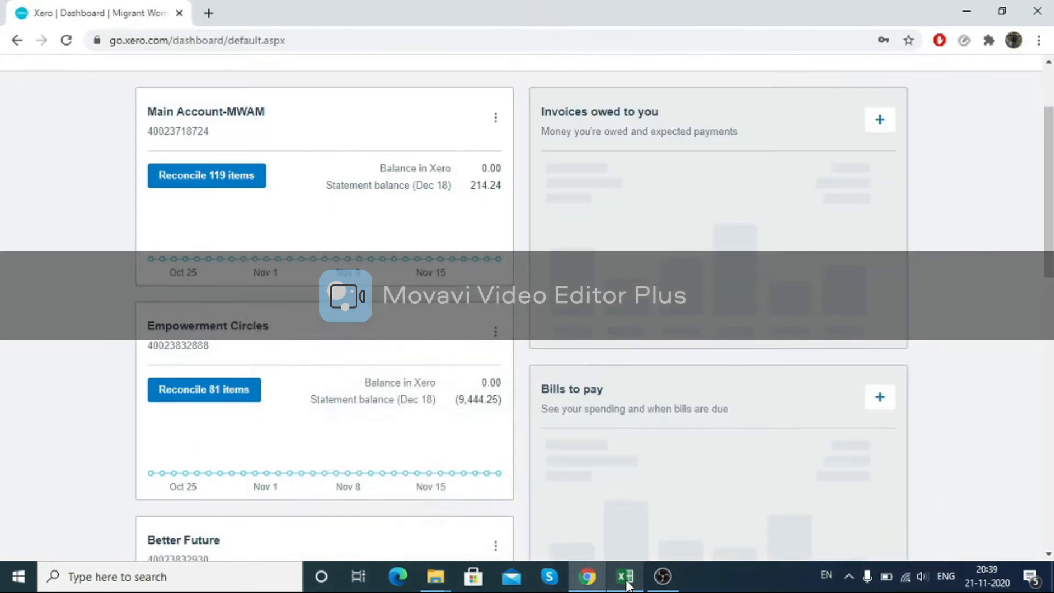
{"action": "left_click", "coordinate": [627, 582]}
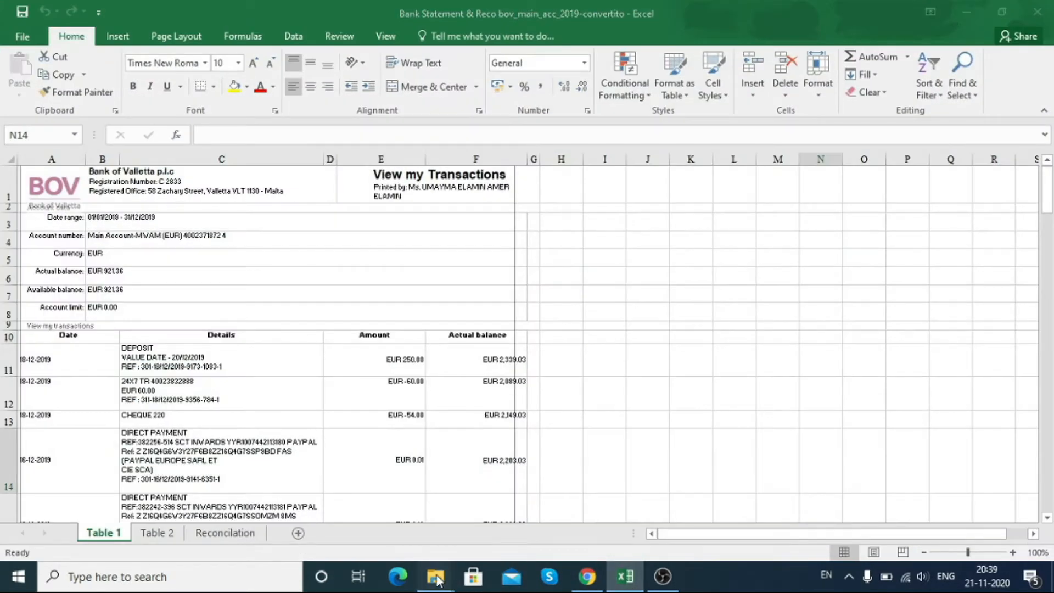
{"action": "mouse_move", "coordinate": [438, 581]}
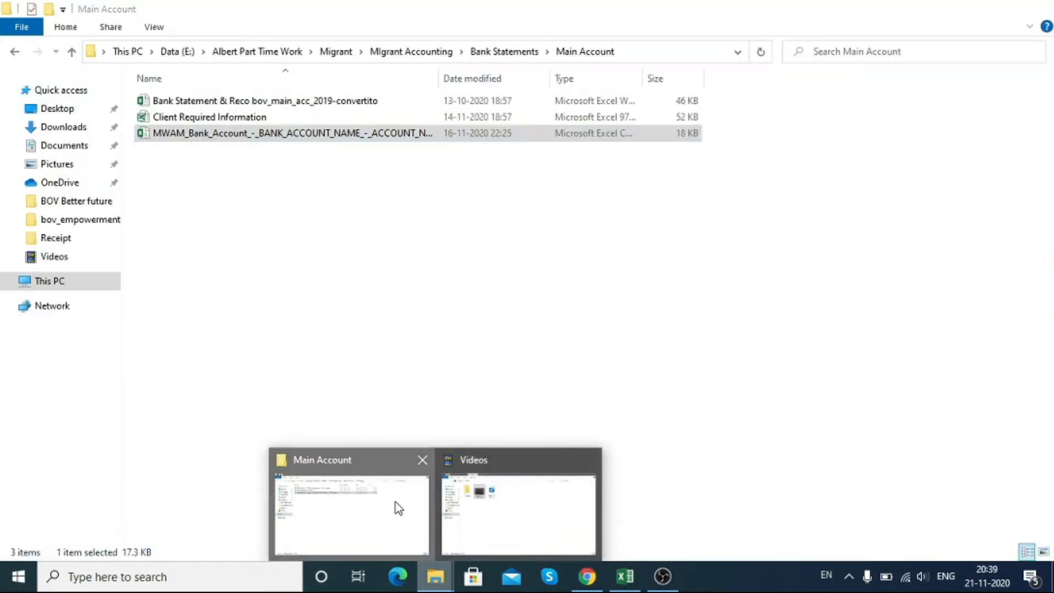
{"action": "left_click", "coordinate": [396, 506]}
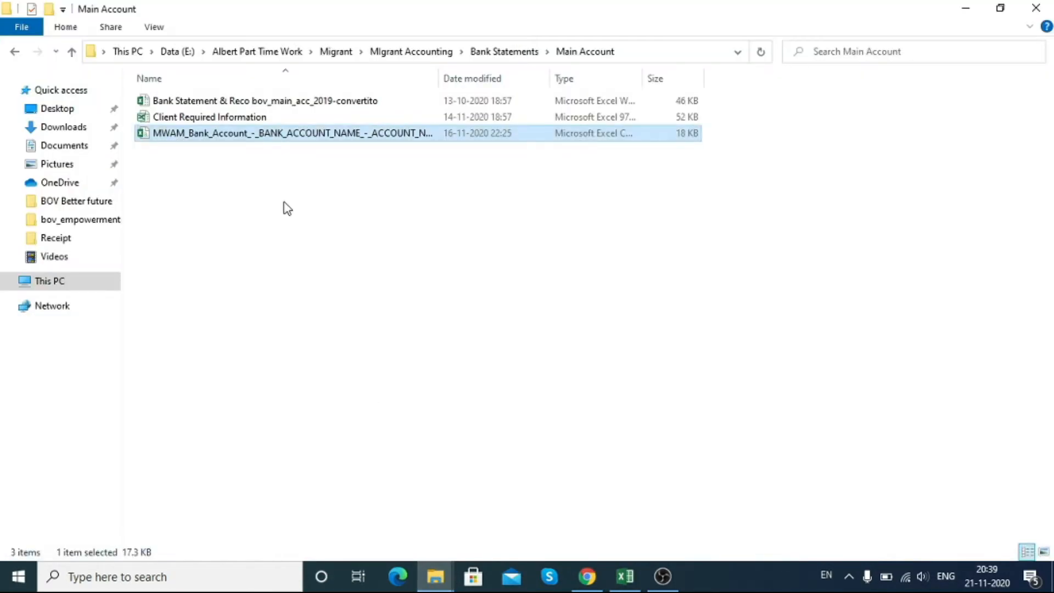
{"action": "double_click", "coordinate": [377, 134]}
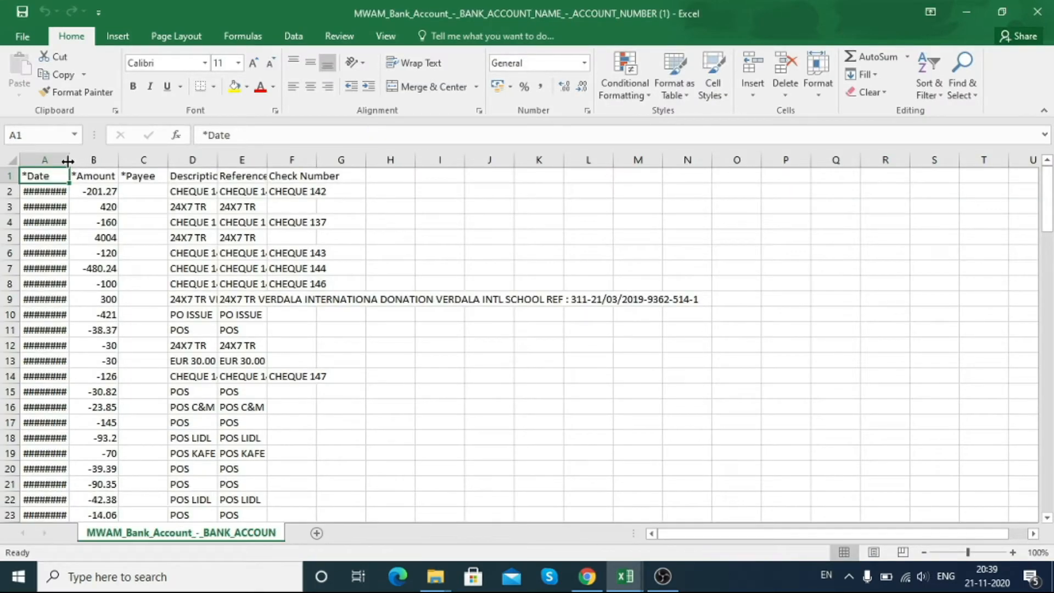
Step: Autofit the widths of the Date and Payee columns
{"action": "double_click", "coordinate": [68, 160]}
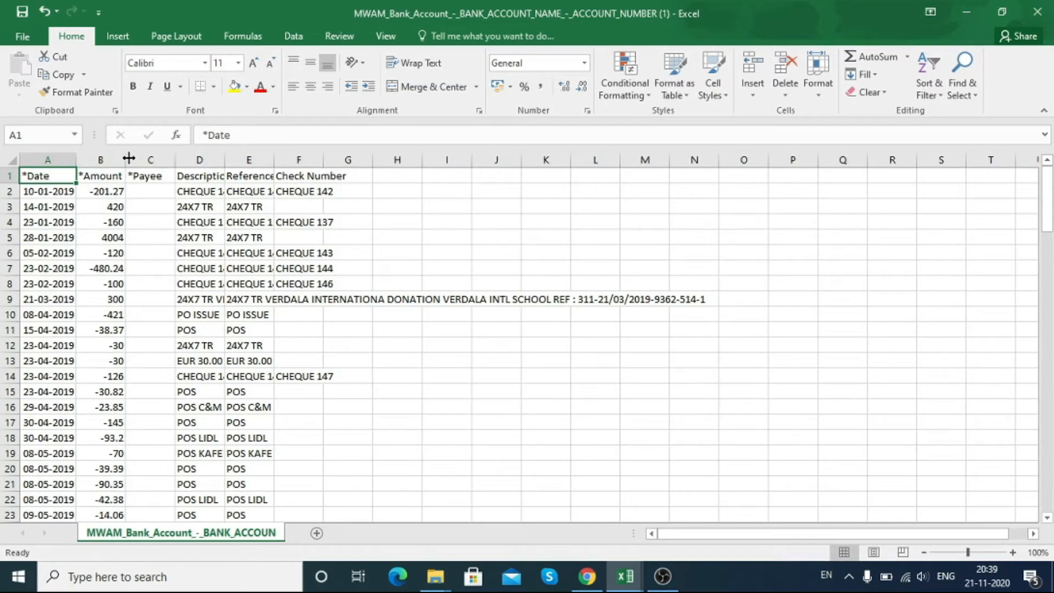
{"action": "left_click", "coordinate": [143, 176]}
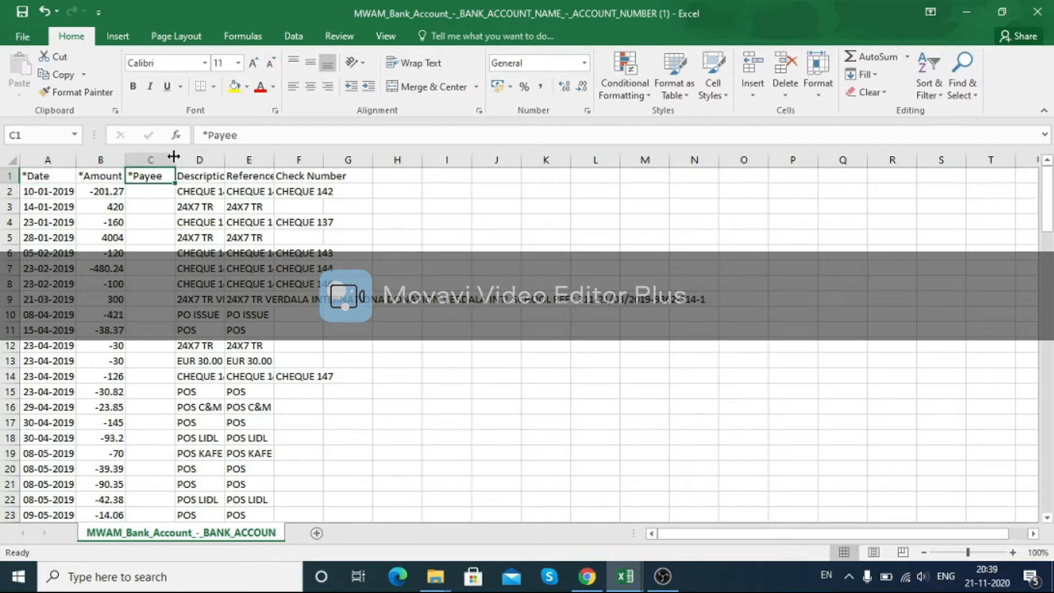
{"action": "double_click", "coordinate": [174, 157]}
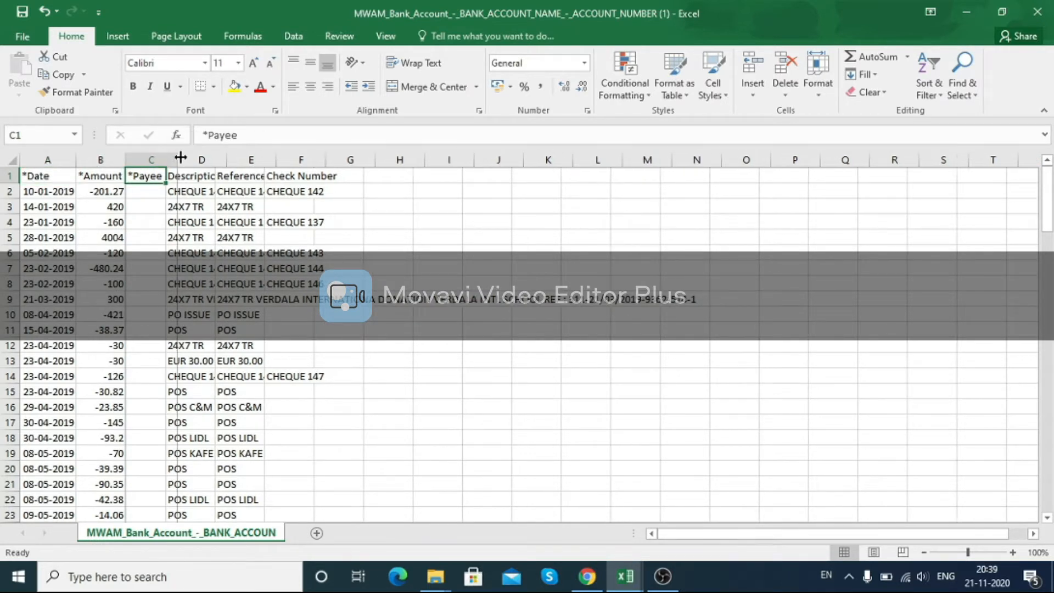
Step: Review the imported rows across the Date, Amount and Payee columns
{"action": "left_click", "coordinate": [48, 176]}
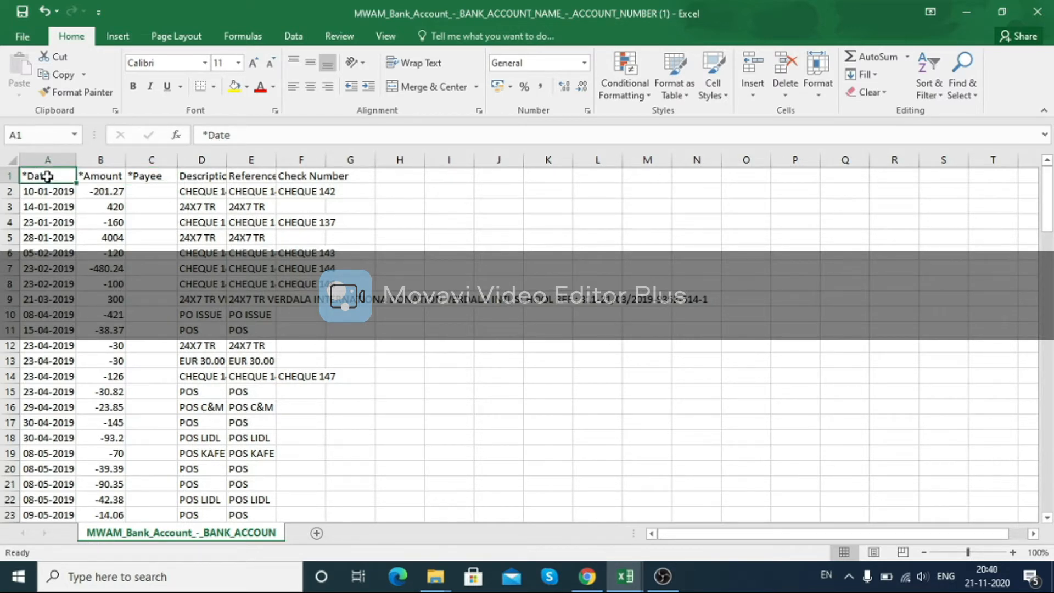
{"action": "key", "text": "Down"}
{"action": "key", "text": "Right"}
{"action": "key", "text": "Up"}
{"action": "key", "text": "Left"}
{"action": "key", "text": "Down"}
{"action": "key", "text": "Down"}
{"action": "key", "text": "Down"}
{"action": "key", "text": "Up"}
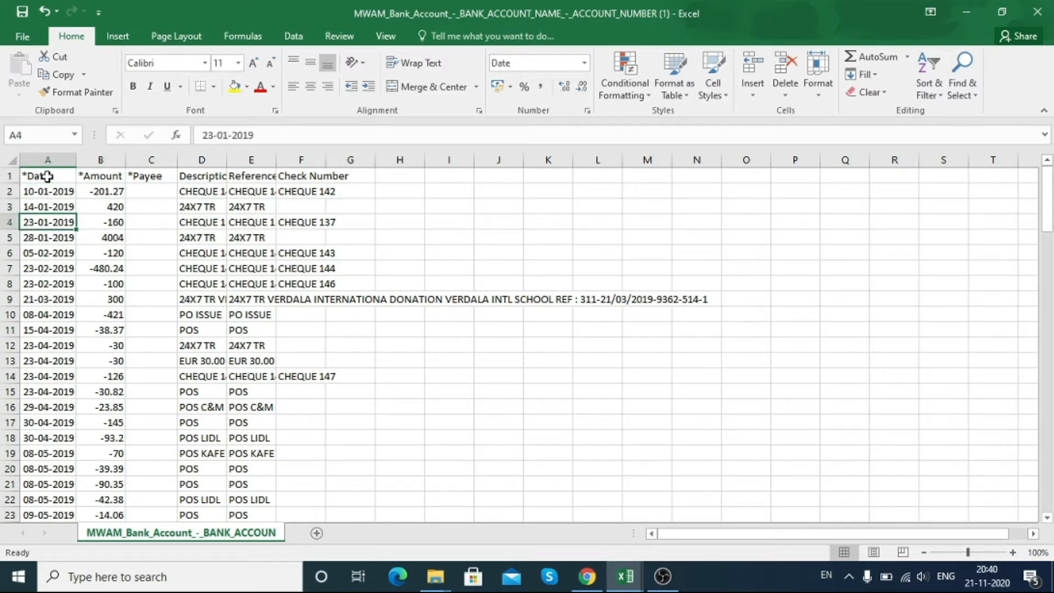
{"action": "key", "text": "Up"}
{"action": "key", "text": "Right"}
{"action": "key", "text": "Up"}
{"action": "key", "text": "Down"}
{"action": "key", "text": "Down"}
{"action": "key", "text": "Down"}
{"action": "key", "text": "Up"}
{"action": "key", "text": "Left"}
{"action": "key", "text": "Up"}
{"action": "key", "text": "Right"}
{"action": "key", "text": "Right"}
{"action": "key", "text": "Left"}
{"action": "key", "text": "Left"}
{"action": "key", "text": "Right"}
{"action": "key", "text": "Right"}
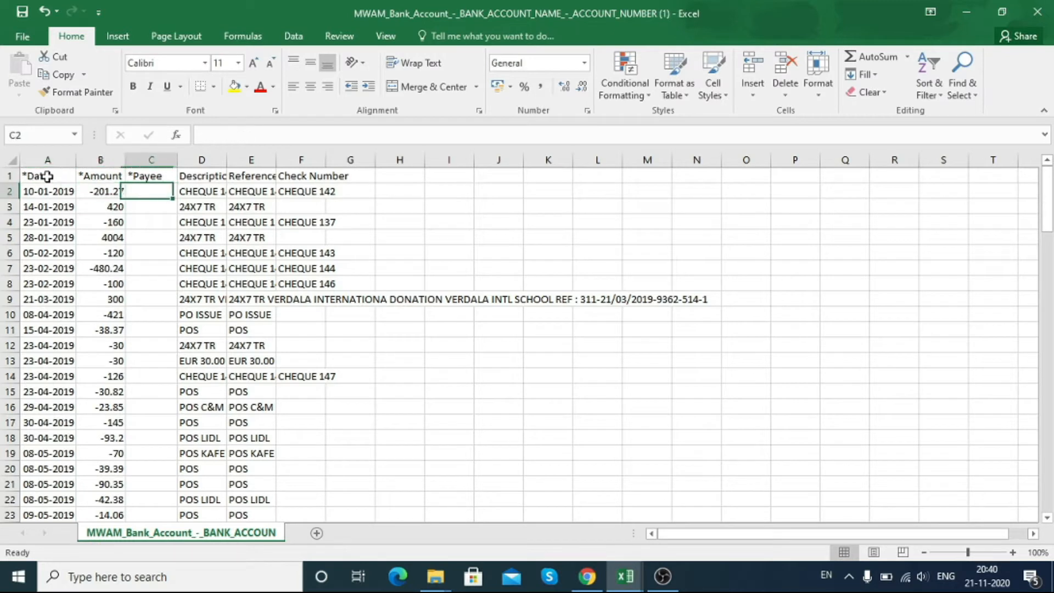
{"action": "key", "text": "Left"}
{"action": "key", "text": "Left"}
{"action": "key", "text": "Right"}
{"action": "key", "text": "Right"}
{"action": "key", "text": "Right"}
{"action": "key", "text": "Up"}
{"action": "key", "text": "Left"}
{"action": "key", "text": "Left"}
{"action": "key", "text": "Left"}
{"action": "key", "text": "Down"}
{"action": "key", "text": "Down"}
{"action": "key", "text": "Down"}
{"action": "key", "text": "Down"}
{"action": "key", "text": "Down"}
{"action": "key", "text": "Down"}
{"action": "key", "text": "Down"}
{"action": "key", "text": "Down"}
{"action": "key", "text": "Up"}
{"action": "key", "text": "Up"}
{"action": "key", "text": "Up"}
{"action": "key", "text": "Up"}
{"action": "key", "text": "Up"}
{"action": "key", "text": "Up"}
{"action": "key", "text": "Right"}
{"action": "key", "text": "Up"}
{"action": "key", "text": "Up"}
{"action": "key", "text": "Down"}
{"action": "key", "text": "Down"}
{"action": "key", "text": "Left"}
{"action": "key", "text": "Up"}
{"action": "key", "text": "Down"}
{"action": "key", "text": "Down"}
{"action": "key", "text": "Down"}
{"action": "key", "text": "Up"}
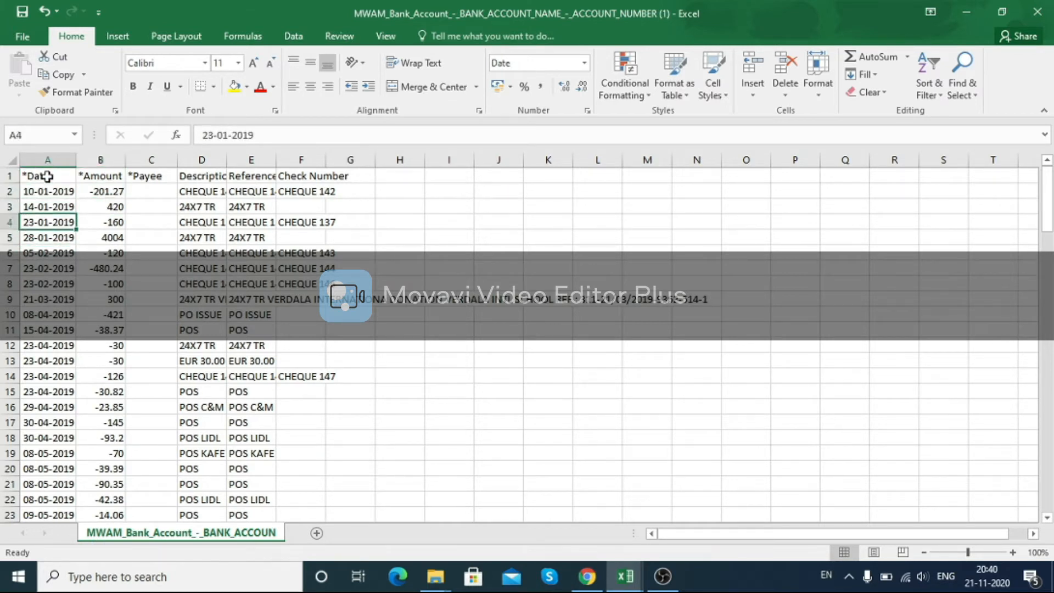
{"action": "key", "text": "Up"}
{"action": "key", "text": "Right"}
{"action": "key", "text": "Up"}
{"action": "key", "text": "Up"}
{"action": "key", "text": "Down"}
{"action": "key", "text": "Down"}
{"action": "key", "text": "Down"}
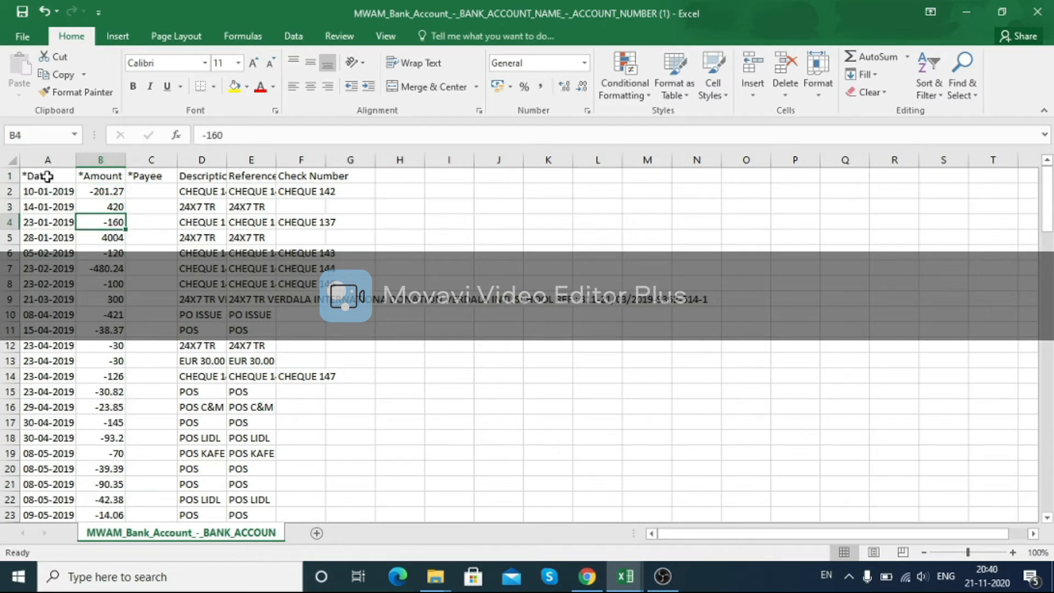
{"action": "key", "text": "Up"}
{"action": "key", "text": "Up"}
{"action": "key", "text": "Up"}
{"action": "key", "text": "Down"}
{"action": "key", "text": "Down"}
{"action": "key", "text": "Down"}
{"action": "key", "text": "Down"}
{"action": "key", "text": "Down"}
{"action": "key", "text": "Down"}
{"action": "key", "text": "Down"}
{"action": "key", "text": "Down"}
{"action": "key", "text": "Down"}
{"action": "key", "text": "Down"}
{"action": "key", "text": "Down"}
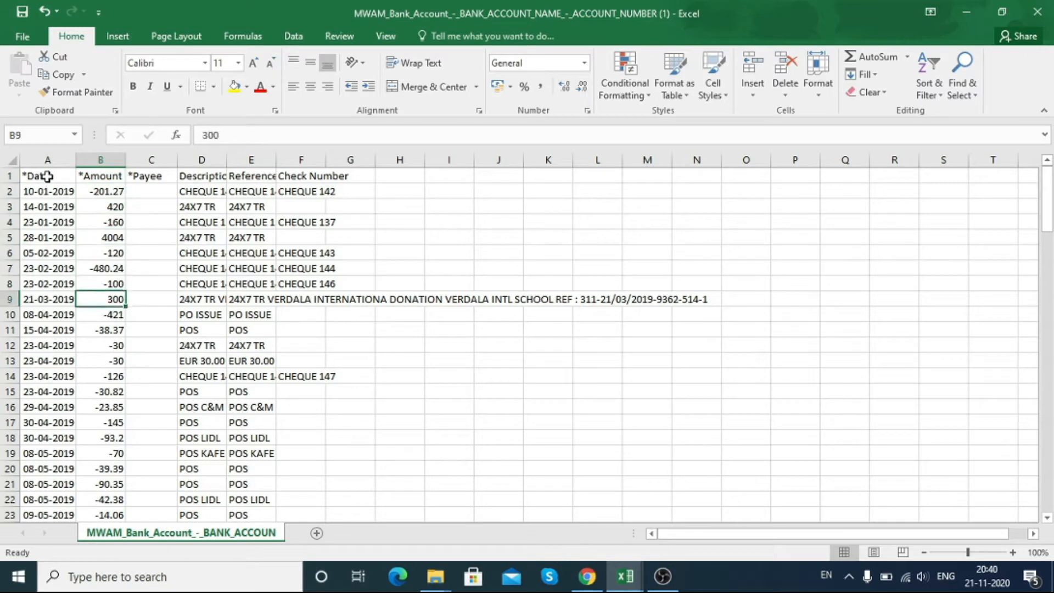
{"action": "key", "text": "Down"}
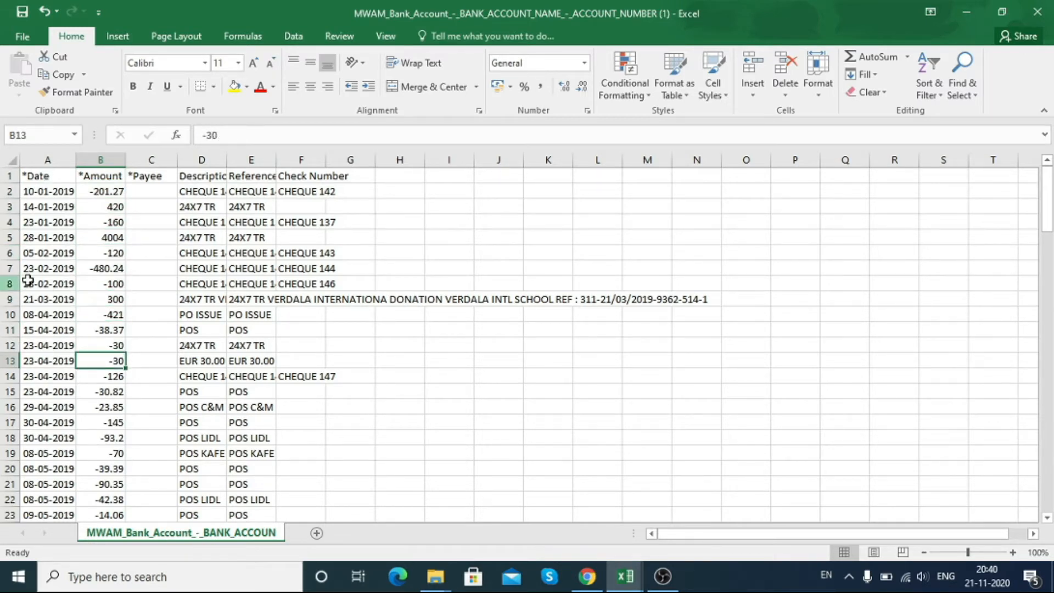
Step: Scroll through the bank statement rows to review the transaction amounts
{"action": "scroll", "coordinate": [113, 276], "scroll_direction": "down", "scroll_amount": 2}
{"action": "scroll", "coordinate": [113, 280], "scroll_direction": "down", "scroll_amount": 4}
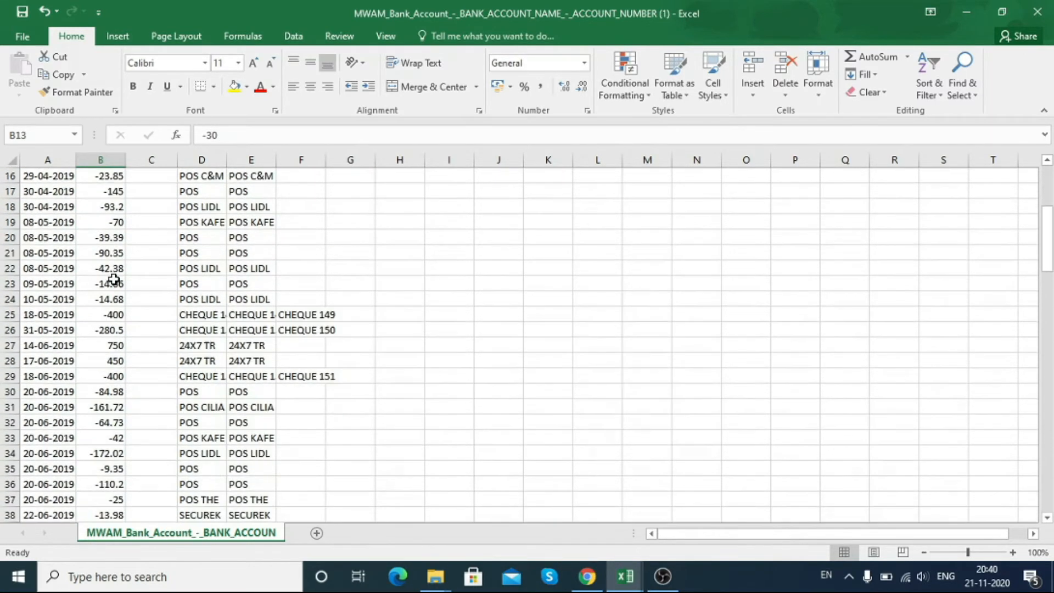
{"action": "scroll", "coordinate": [114, 280], "scroll_direction": "down", "scroll_amount": 3}
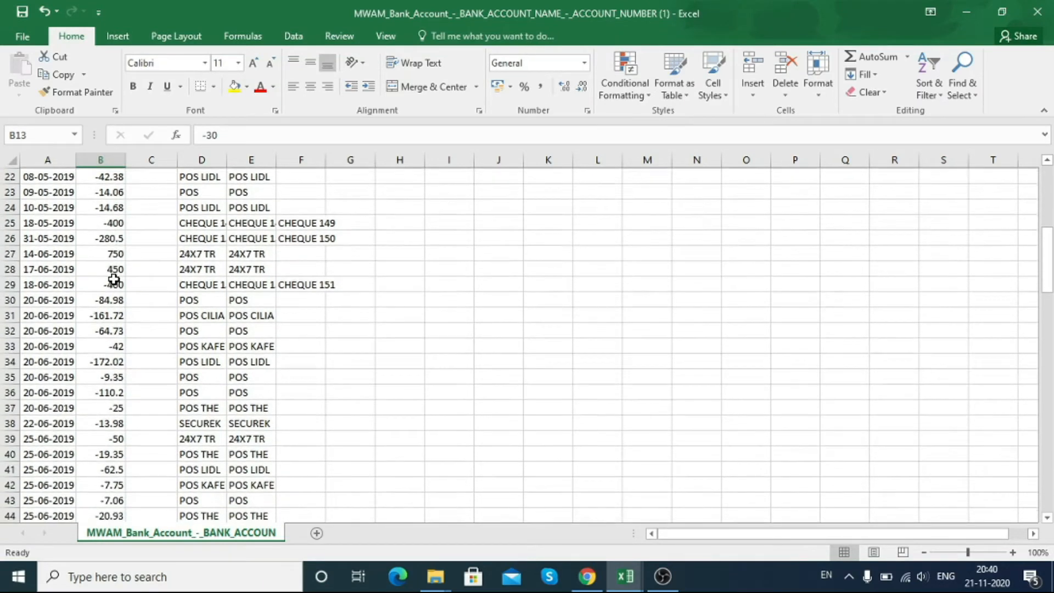
{"action": "scroll", "coordinate": [113, 279], "scroll_direction": "down", "scroll_amount": 1}
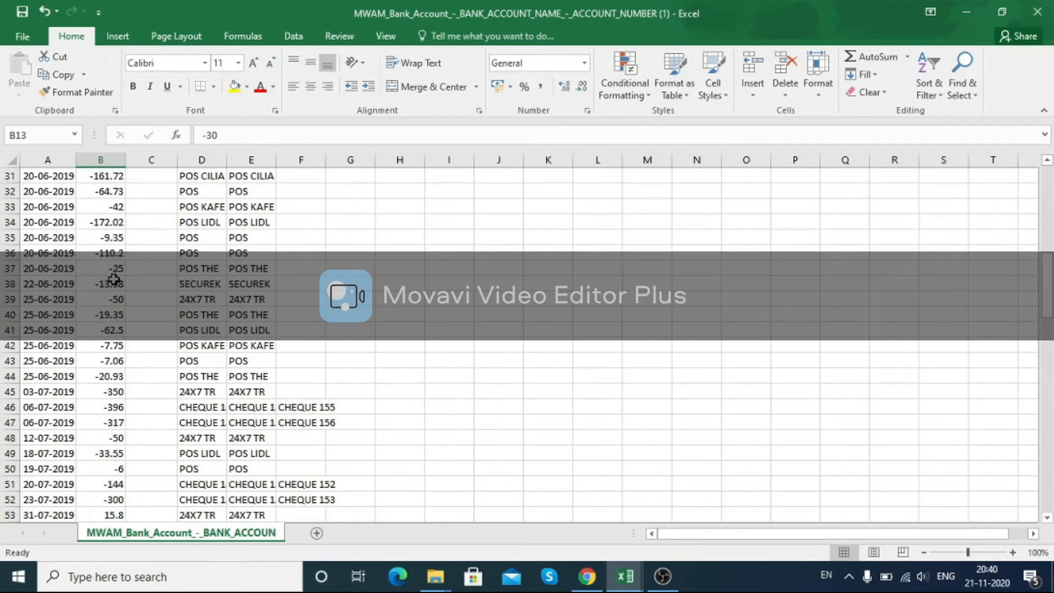
{"action": "scroll", "coordinate": [113, 283], "scroll_direction": "up", "scroll_amount": 5}
{"action": "scroll", "coordinate": [113, 285], "scroll_direction": "up", "scroll_amount": 5}
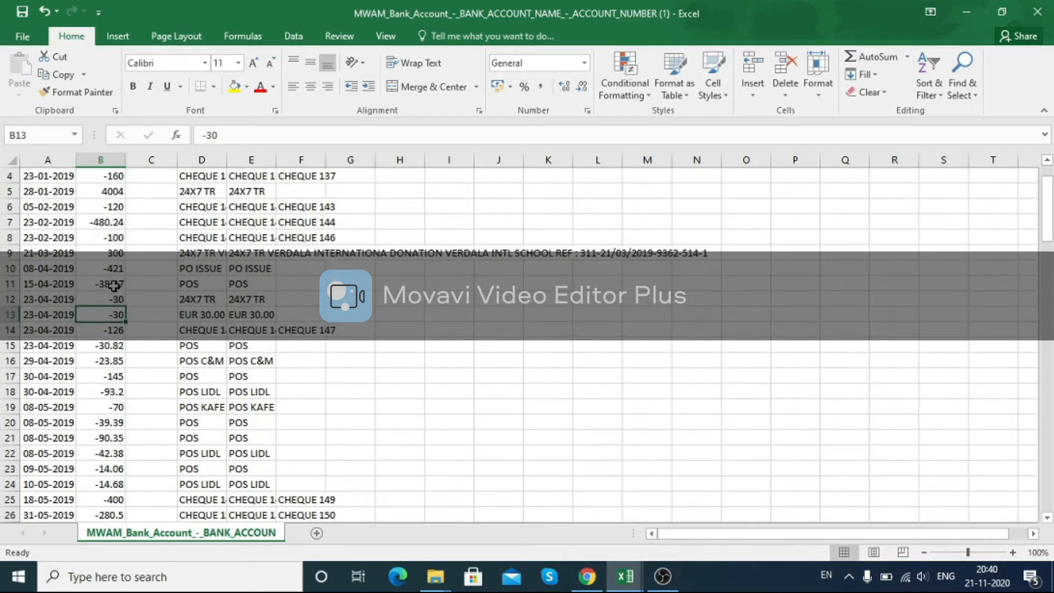
{"action": "left_click", "coordinate": [117, 254]}
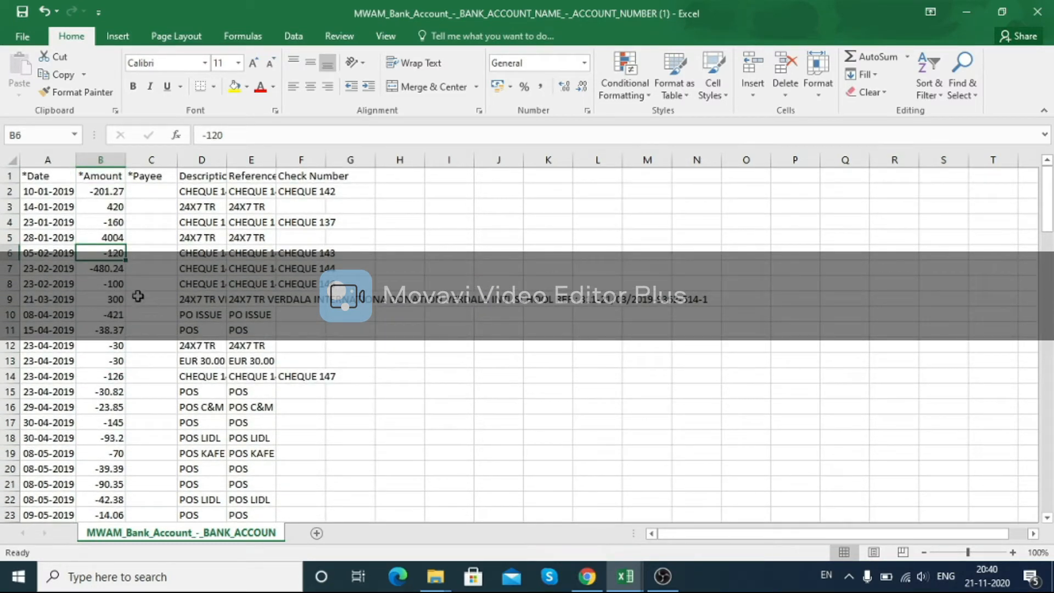
{"action": "left_click", "coordinate": [108, 237]}
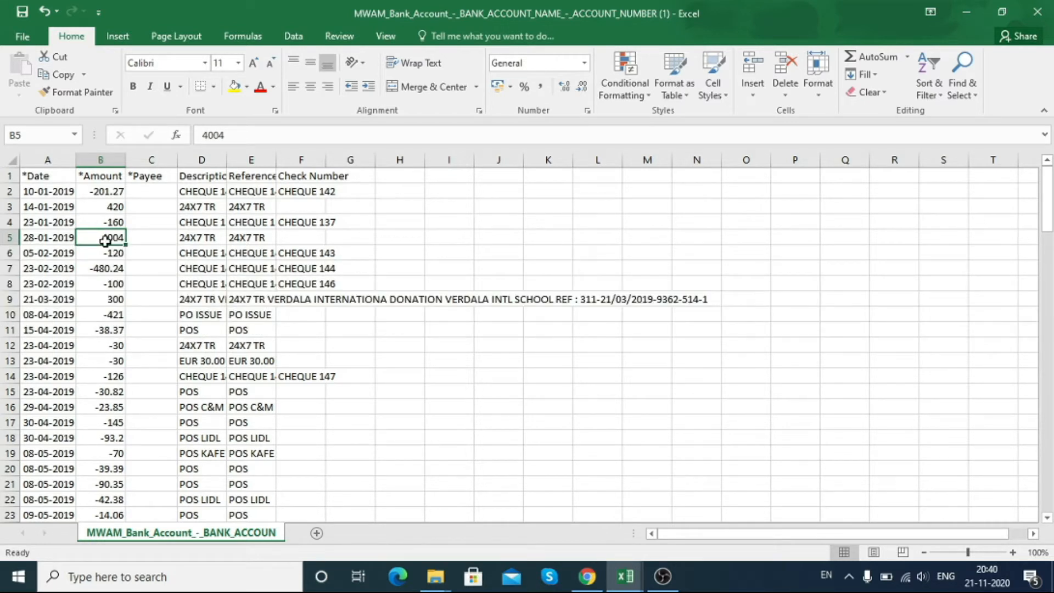
Step: Examine the statement's header row, selecting the *Date and *Amount headers
{"action": "key", "text": "Down"}
{"action": "key", "text": "Up"}
{"action": "key", "text": "Up"}
{"action": "key", "text": "Up"}
{"action": "key", "text": "Up"}
{"action": "key", "text": "Up"}
{"action": "key", "text": "Left"}
{"action": "key", "text": "shift+space"}
{"action": "key", "text": "Up"}
{"action": "key", "text": "Down"}
{"action": "key", "text": "Up"}
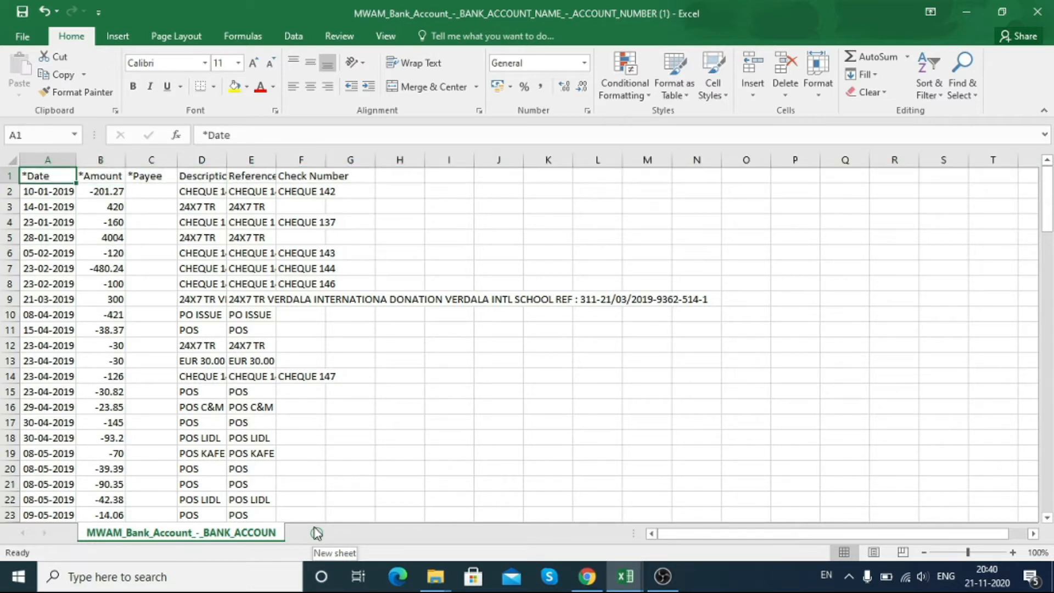
{"action": "key", "text": "shift+Right"}
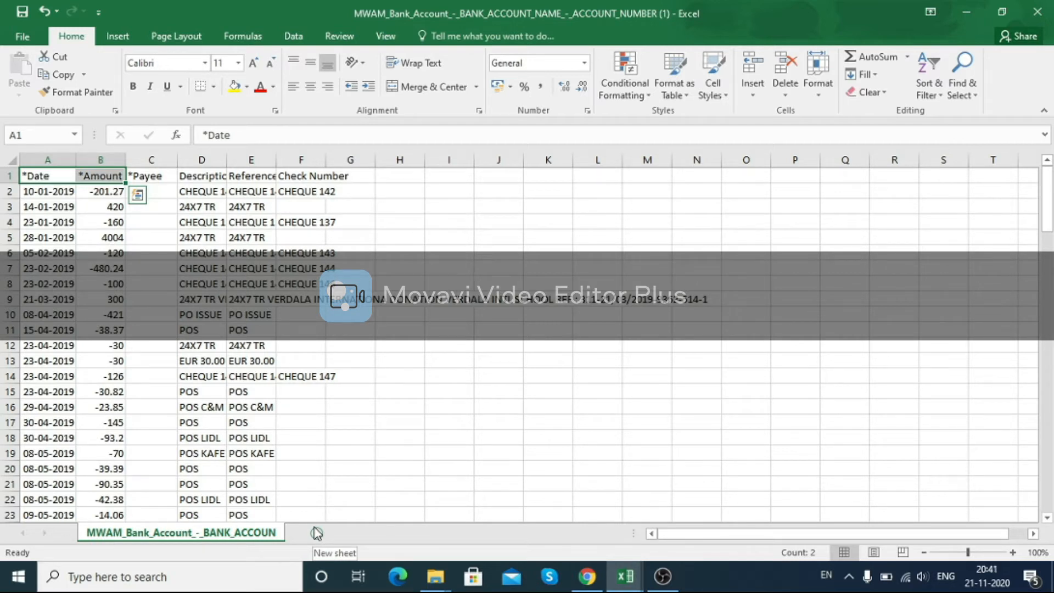
{"action": "left_click", "coordinate": [130, 224]}
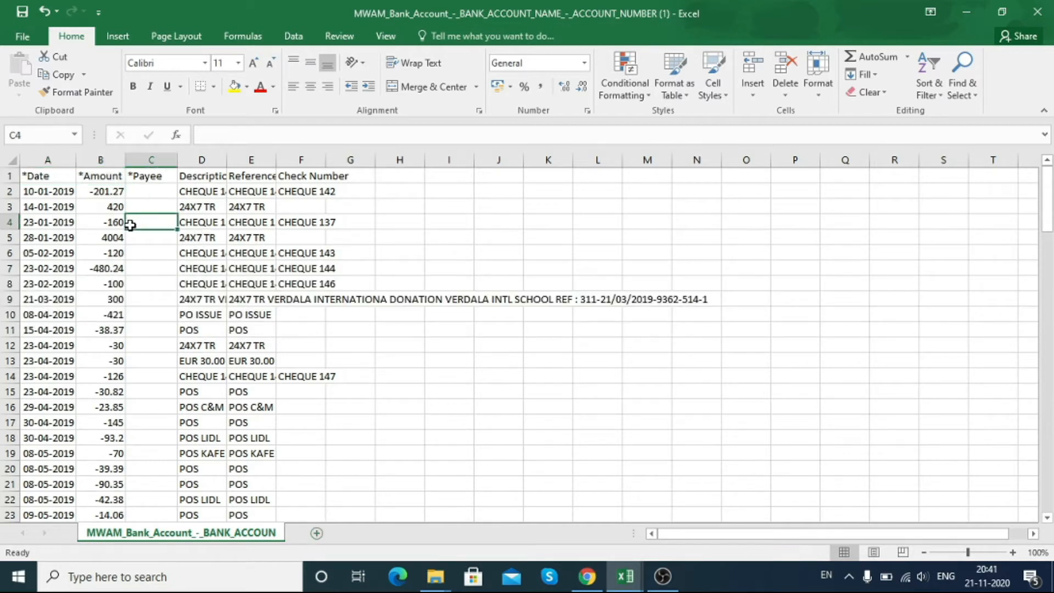
{"action": "left_click", "coordinate": [49, 173]}
{"action": "left_click", "coordinate": [499, 223]}
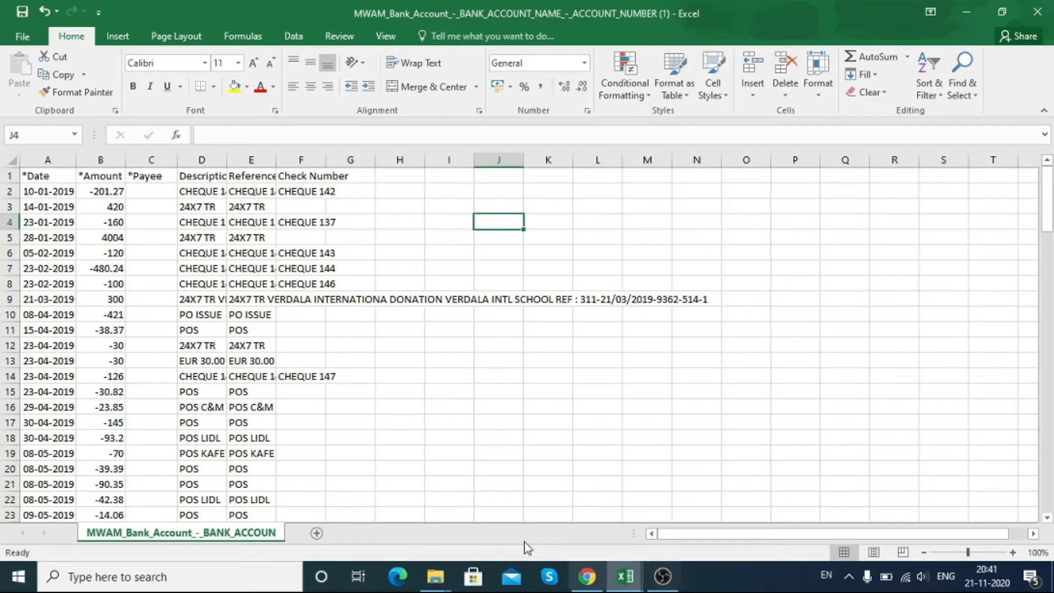
Step: Switch to the Xero dashboard and open the statement import page for the Main Account-MWAM bank account
{"action": "left_click", "coordinate": [587, 576]}
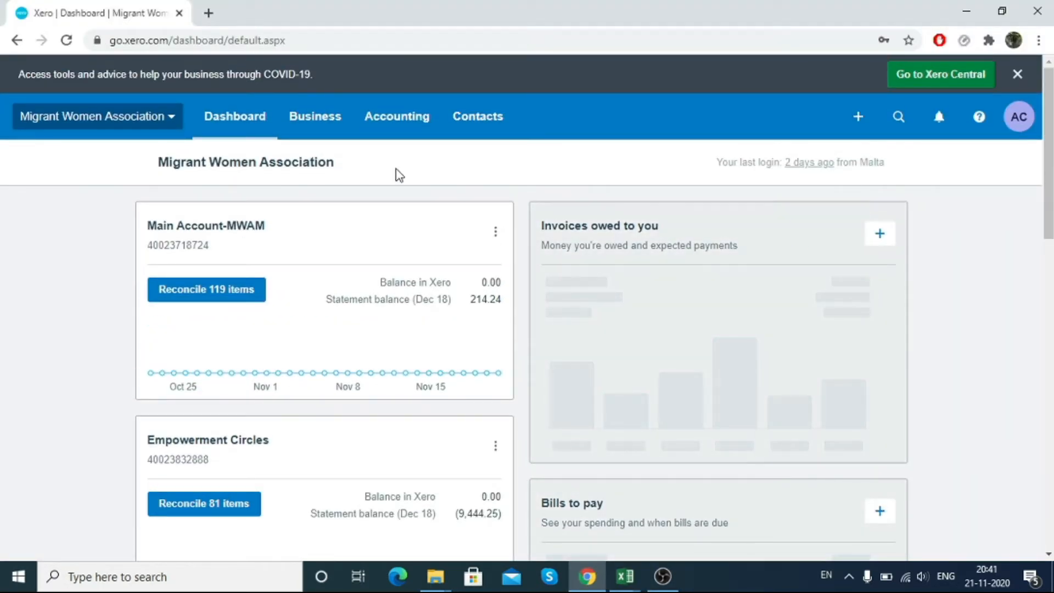
{"action": "left_click", "coordinate": [496, 233]}
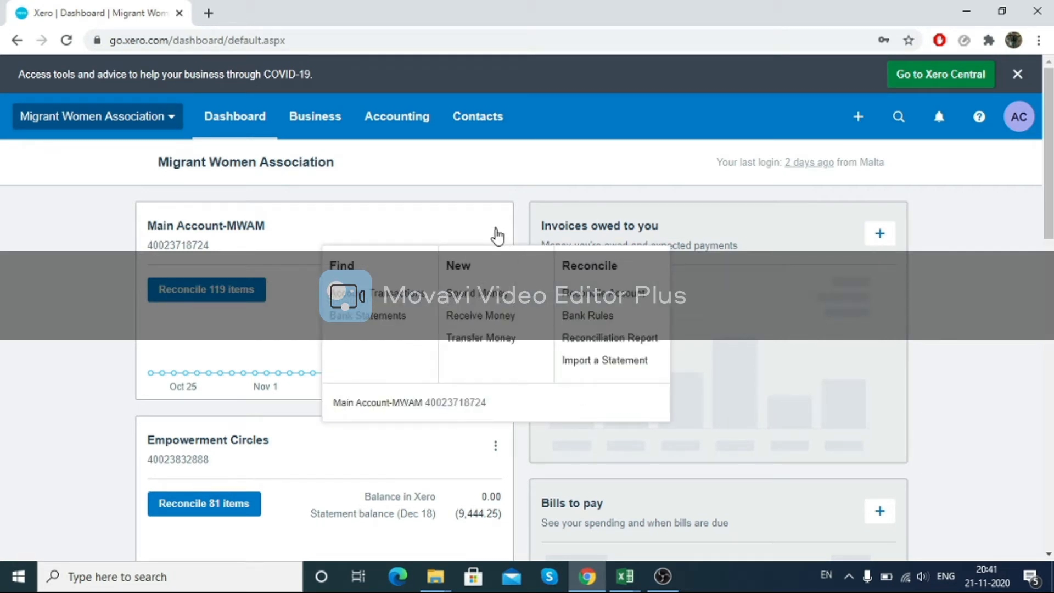
{"action": "left_click", "coordinate": [97, 275]}
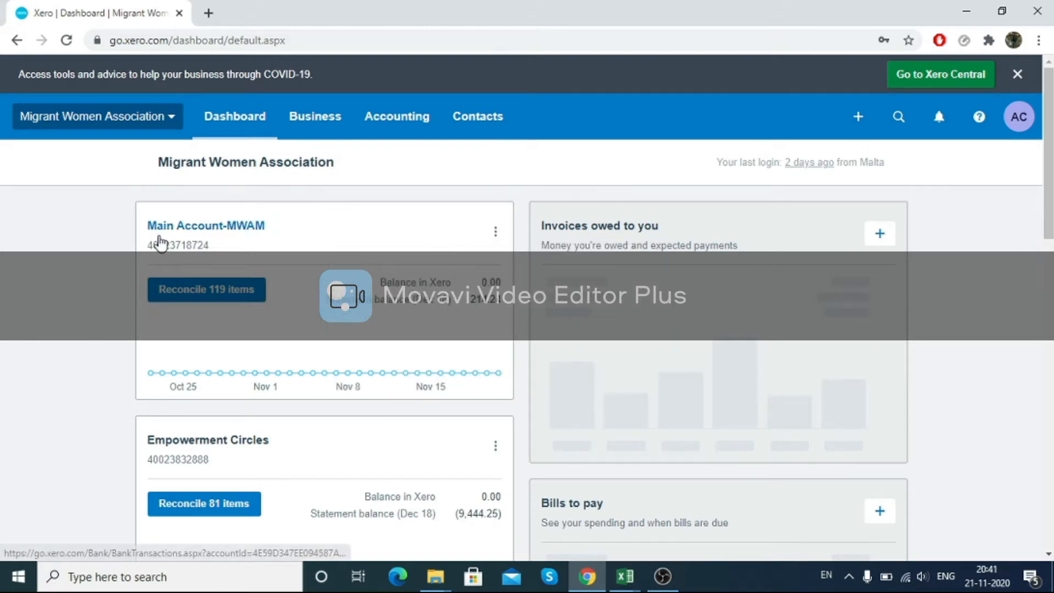
{"action": "scroll", "coordinate": [228, 251], "scroll_direction": "down", "scroll_amount": 1}
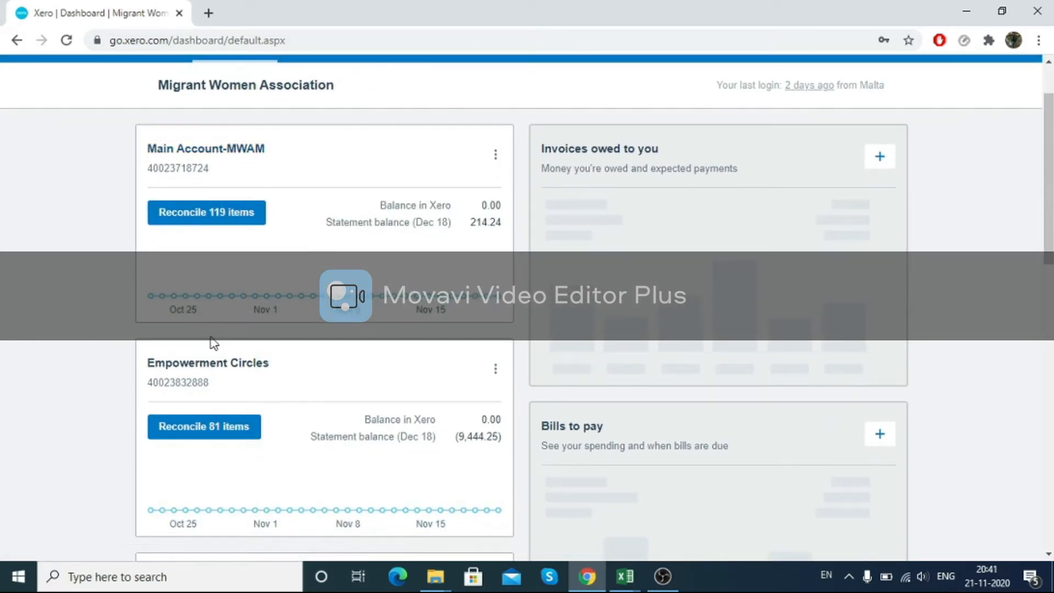
{"action": "left_click_drag", "start_coordinate": [165, 363], "coordinate": [286, 359]}
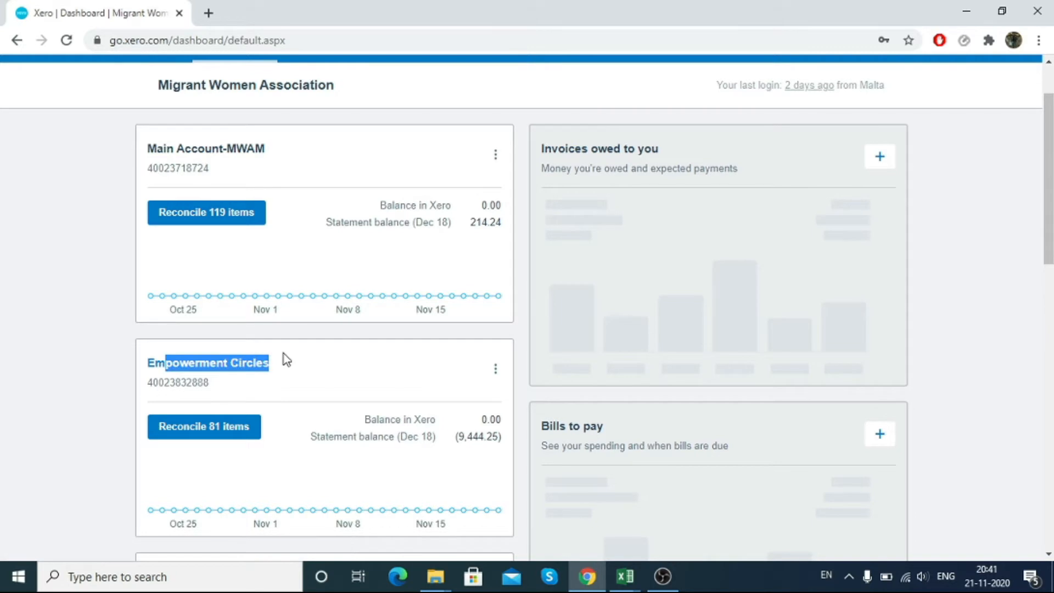
{"action": "scroll", "coordinate": [285, 360], "scroll_direction": "down", "scroll_amount": 5}
{"action": "scroll", "coordinate": [196, 354], "scroll_direction": "up", "scroll_amount": 1}
{"action": "scroll", "coordinate": [196, 354], "scroll_direction": "up", "scroll_amount": 1}
{"action": "left_click_drag", "start_coordinate": [214, 448], "coordinate": [122, 447]}
{"action": "scroll", "coordinate": [122, 447], "scroll_direction": "up", "scroll_amount": 4}
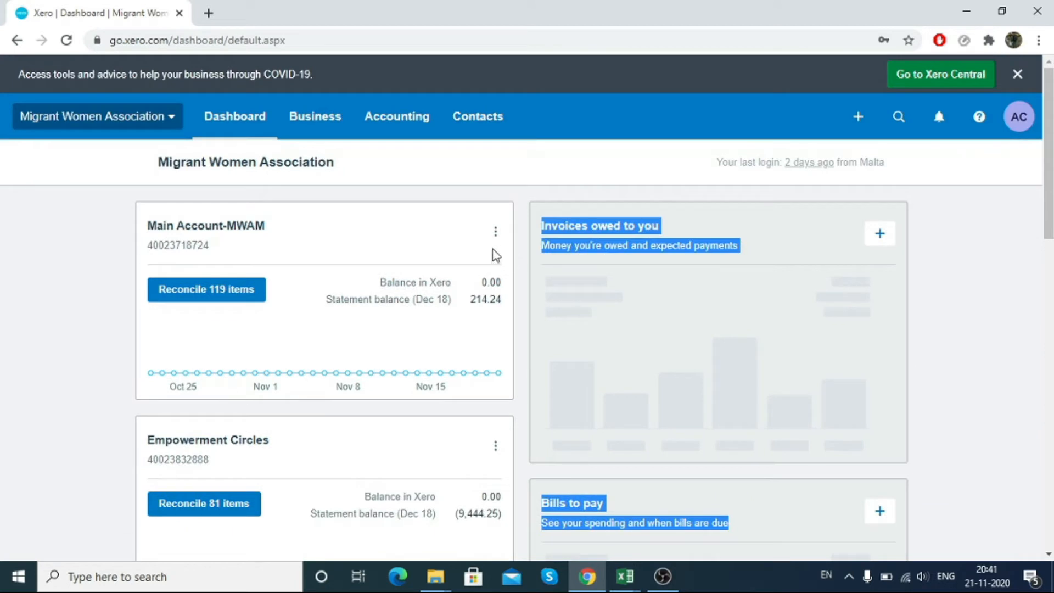
{"action": "left_click", "coordinate": [495, 232]}
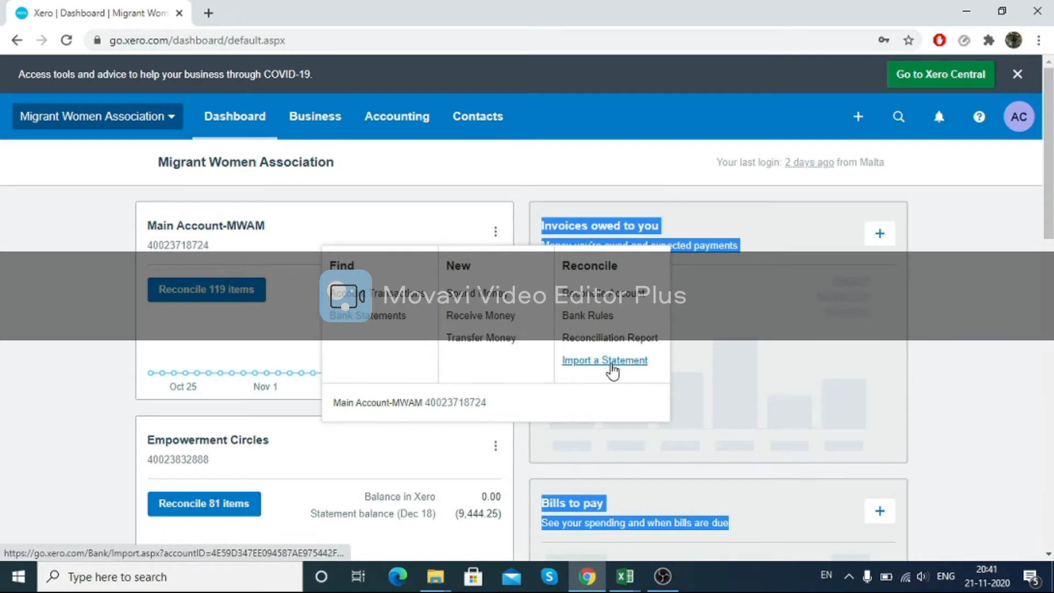
{"action": "left_click", "coordinate": [611, 367]}
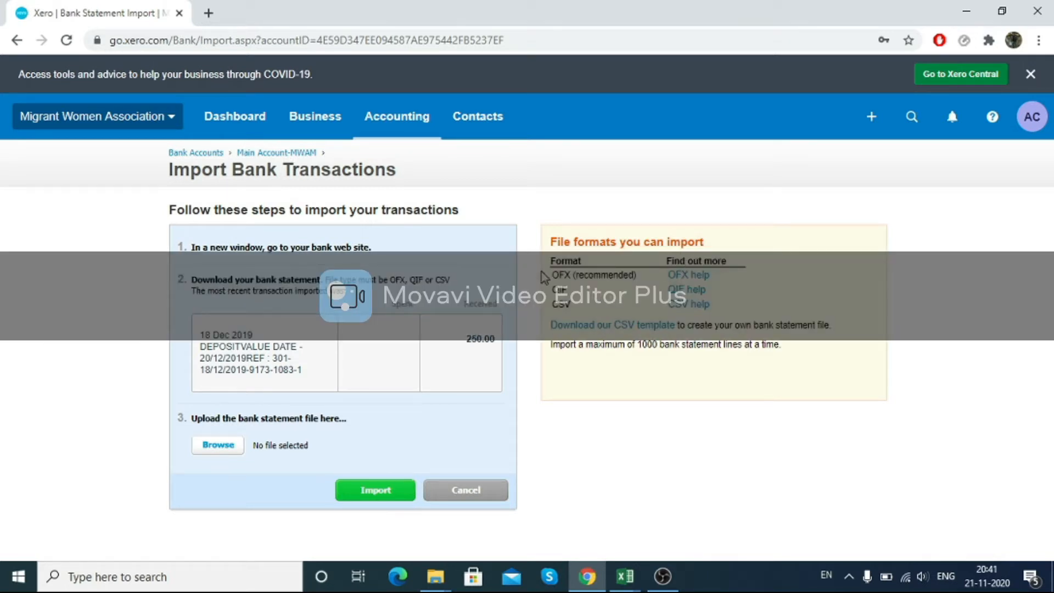
Step: Download Xero's CSV template from the import page and open it in Excel
{"action": "left_click_drag", "start_coordinate": [554, 275], "coordinate": [586, 275]}
{"action": "left_click", "coordinate": [561, 303]}
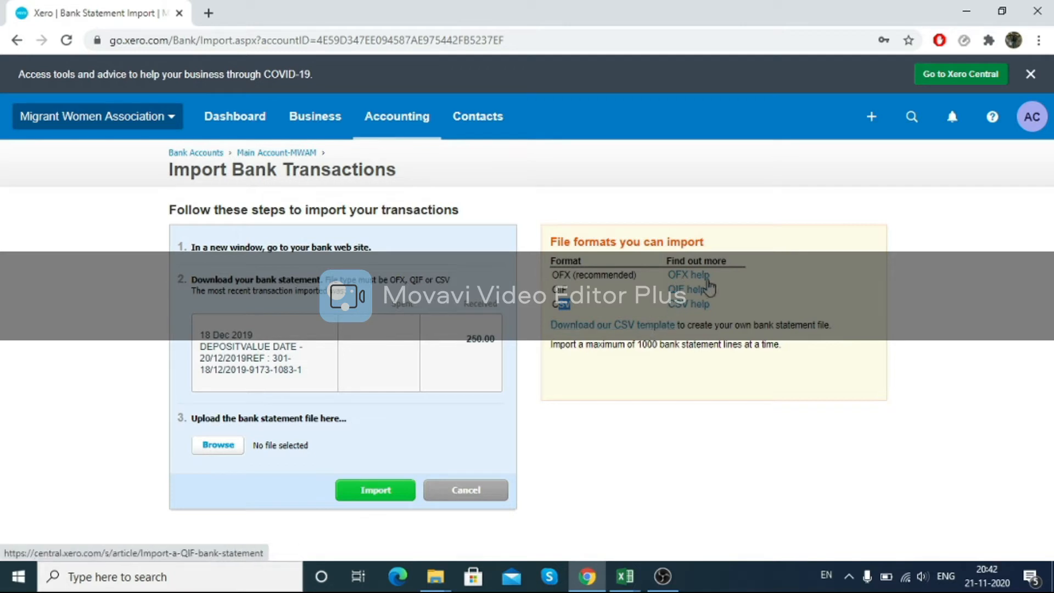
{"action": "left_click", "coordinate": [555, 304]}
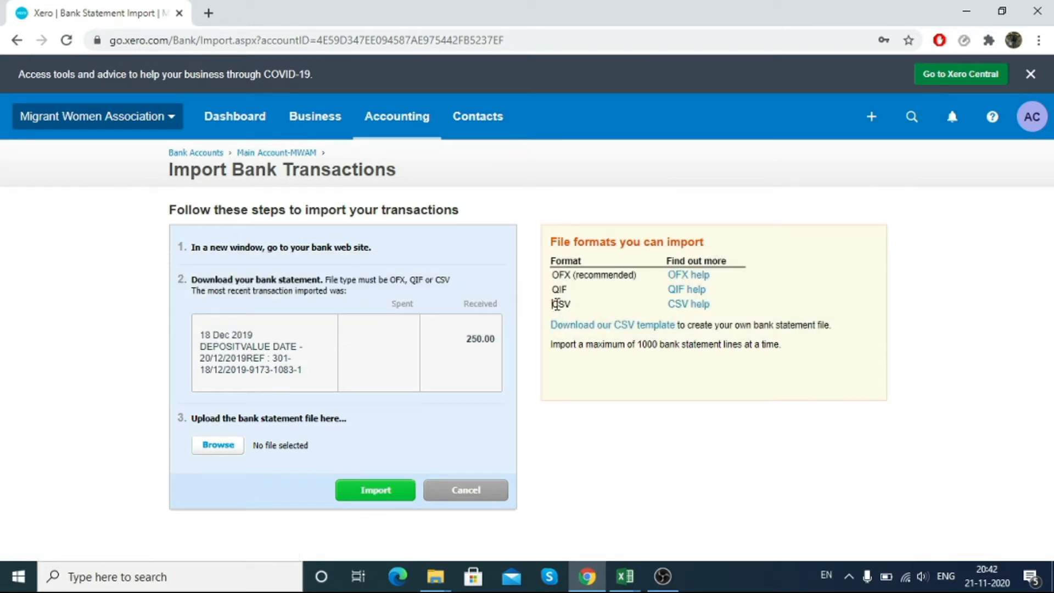
{"action": "left_click", "coordinate": [610, 328]}
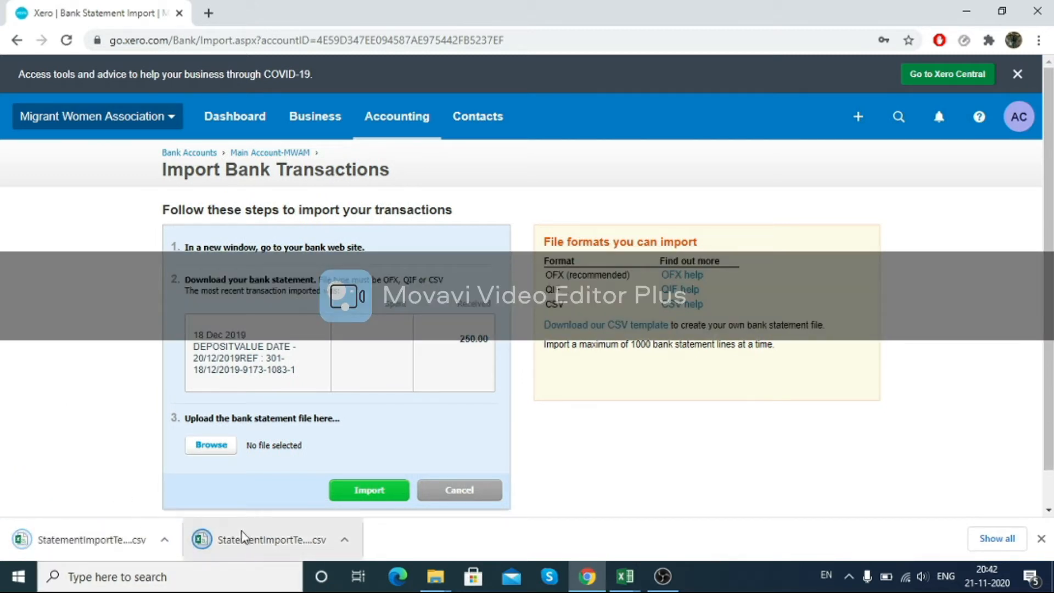
{"action": "left_click", "coordinate": [272, 541]}
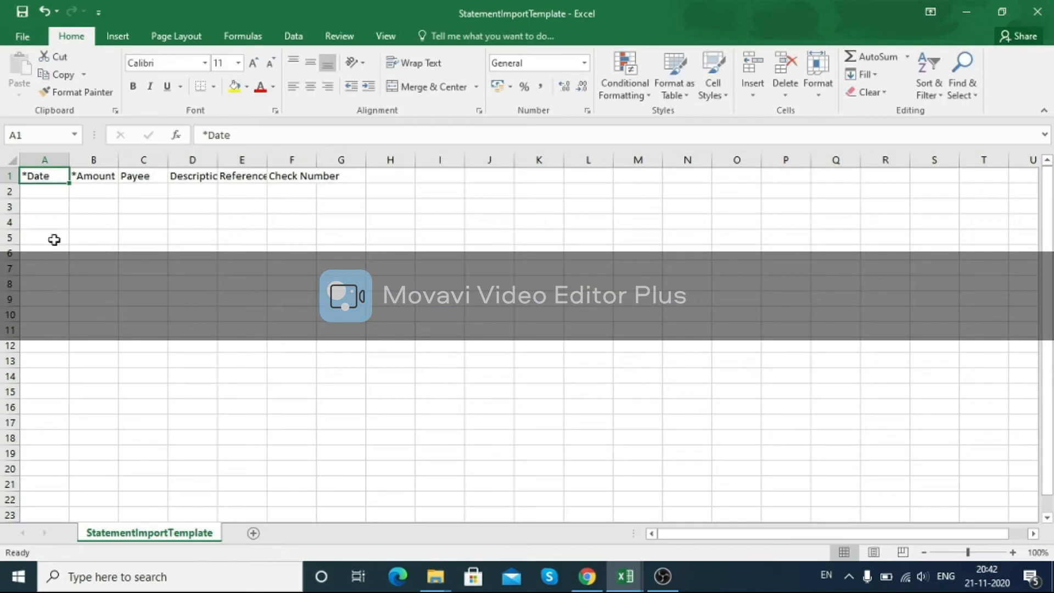
Step: Review the template's column headers and autofit the Check Number column width
{"action": "left_click", "coordinate": [141, 177]}
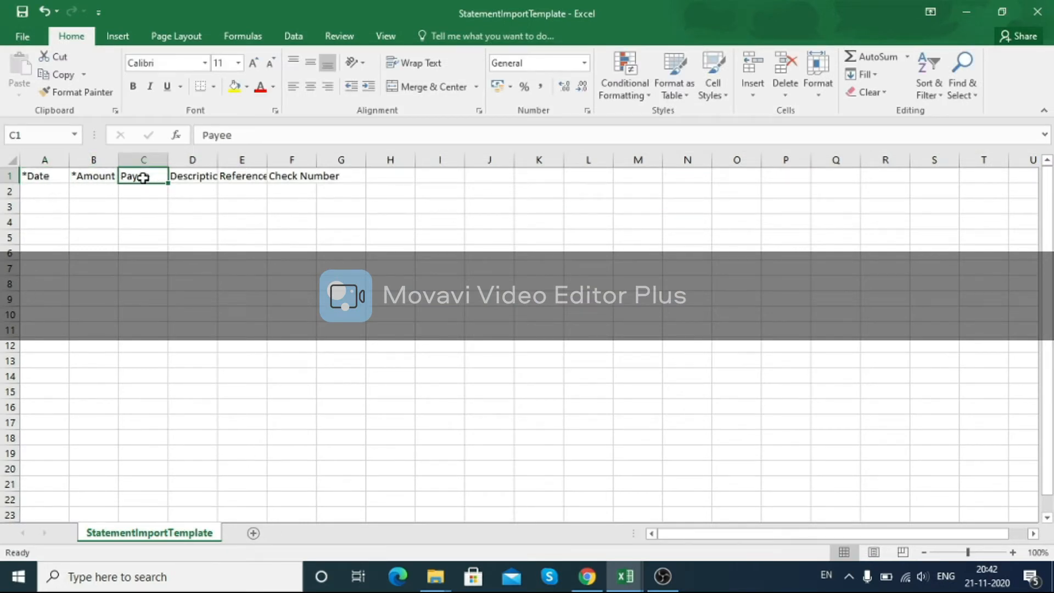
{"action": "left_click", "coordinate": [150, 159]}
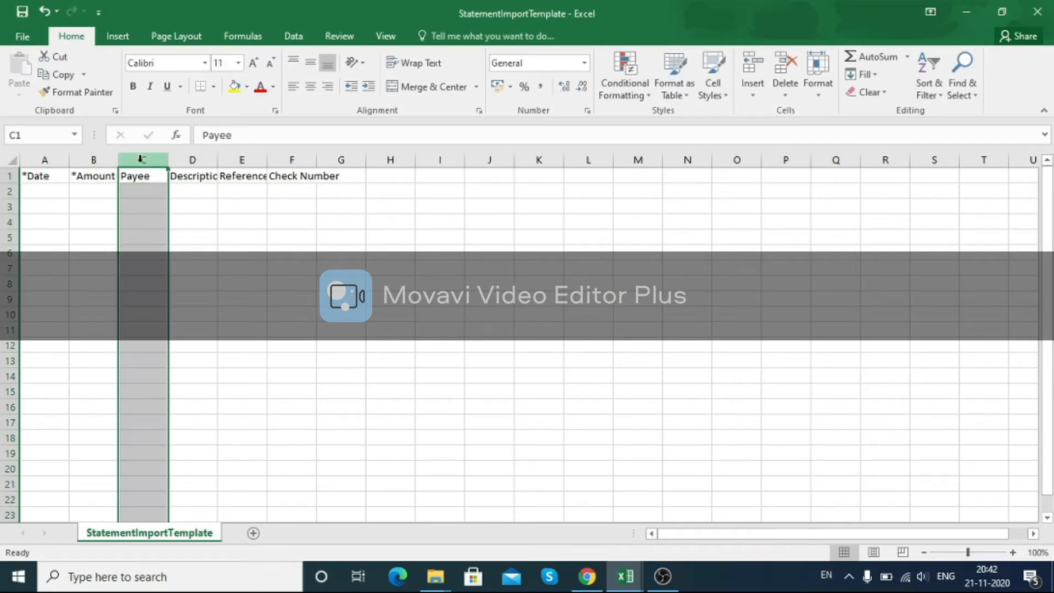
{"action": "left_click", "coordinate": [58, 176]}
{"action": "left_click", "coordinate": [87, 176]}
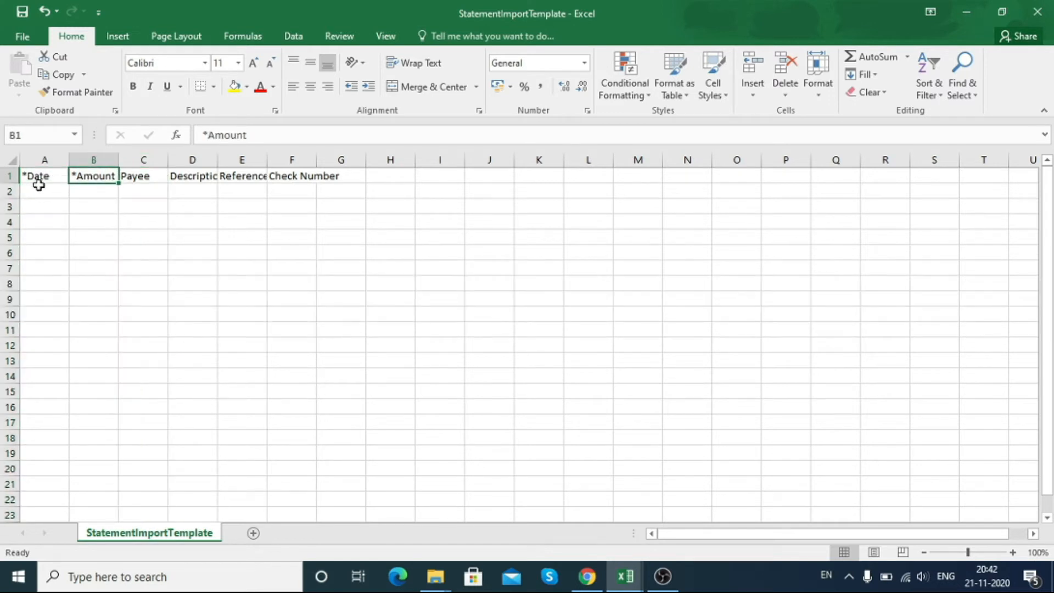
{"action": "left_click", "coordinate": [43, 173]}
{"action": "left_click", "coordinate": [80, 174], "text": "shift"}
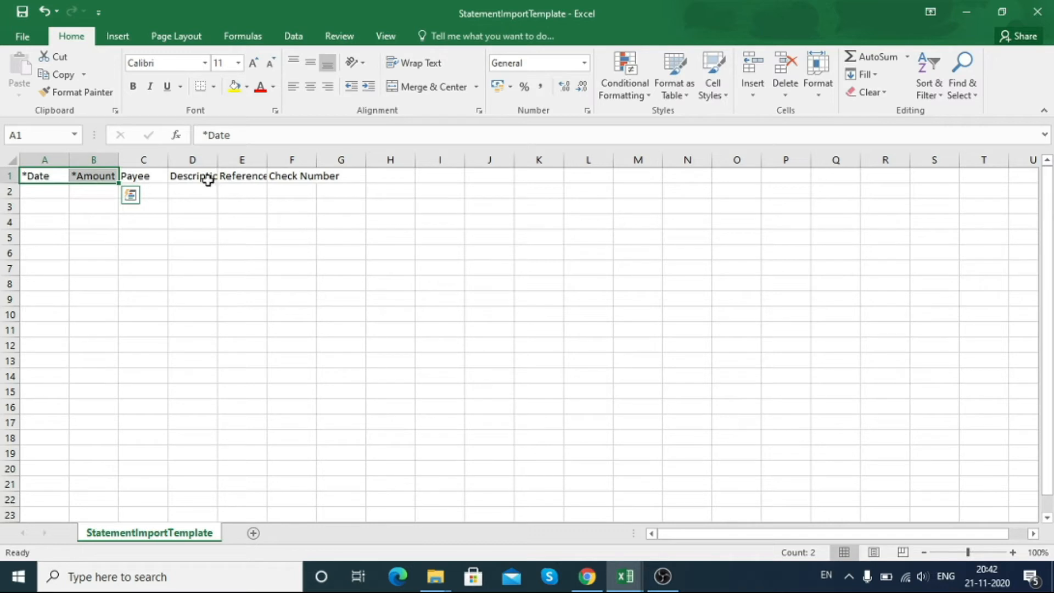
{"action": "left_click", "coordinate": [40, 177]}
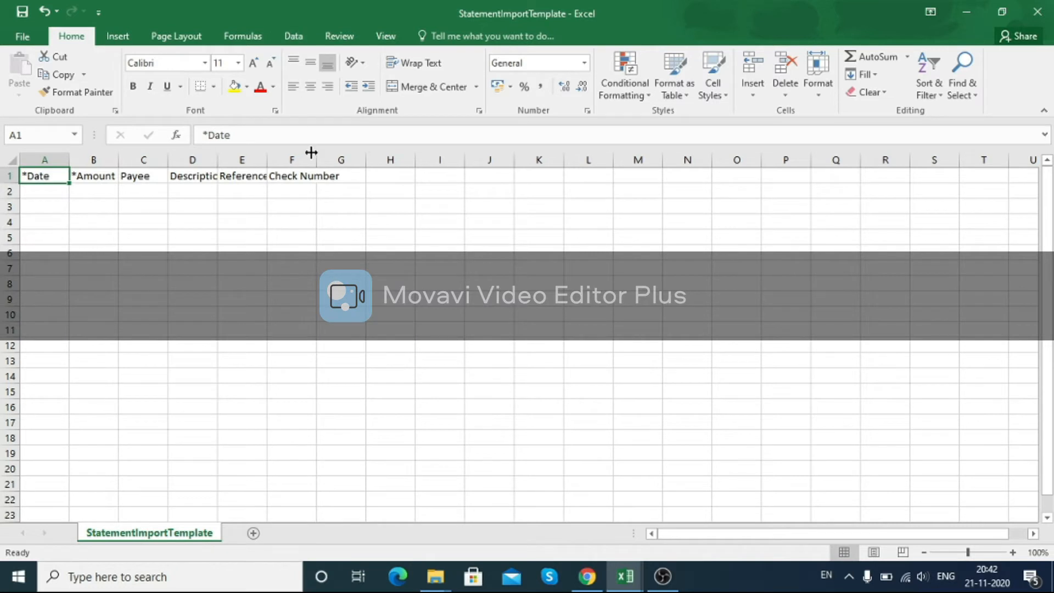
{"action": "double_click", "coordinate": [318, 159]}
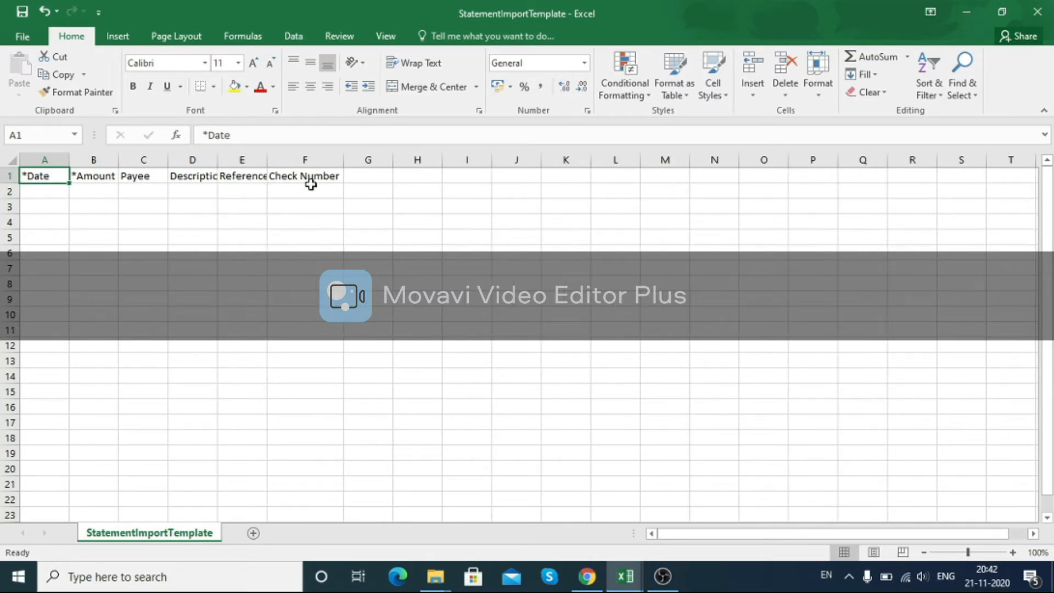
Step: Step through the template's first data row under each column header
{"action": "left_click", "coordinate": [307, 190]}
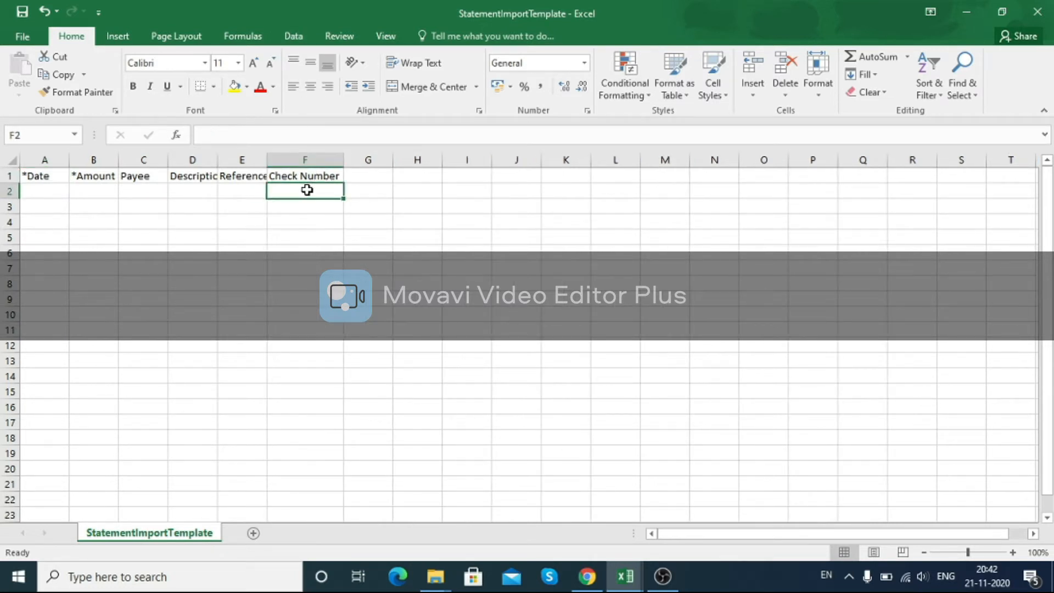
{"action": "double_click", "coordinate": [307, 191]}
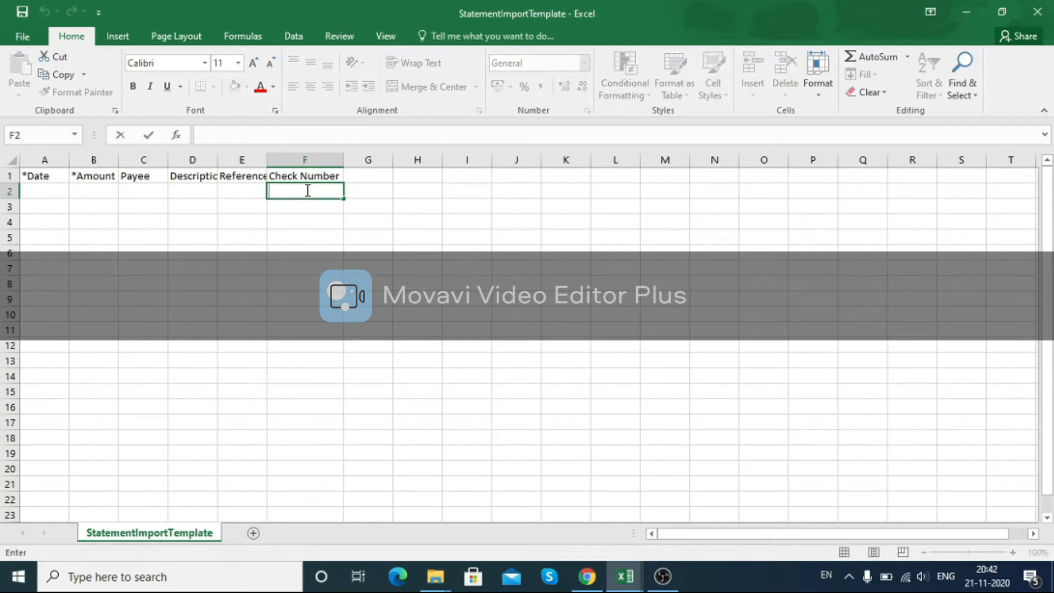
{"action": "key", "text": "Left"}
{"action": "key", "text": "Left"}
{"action": "key", "text": "Left"}
{"action": "key", "text": "Left"}
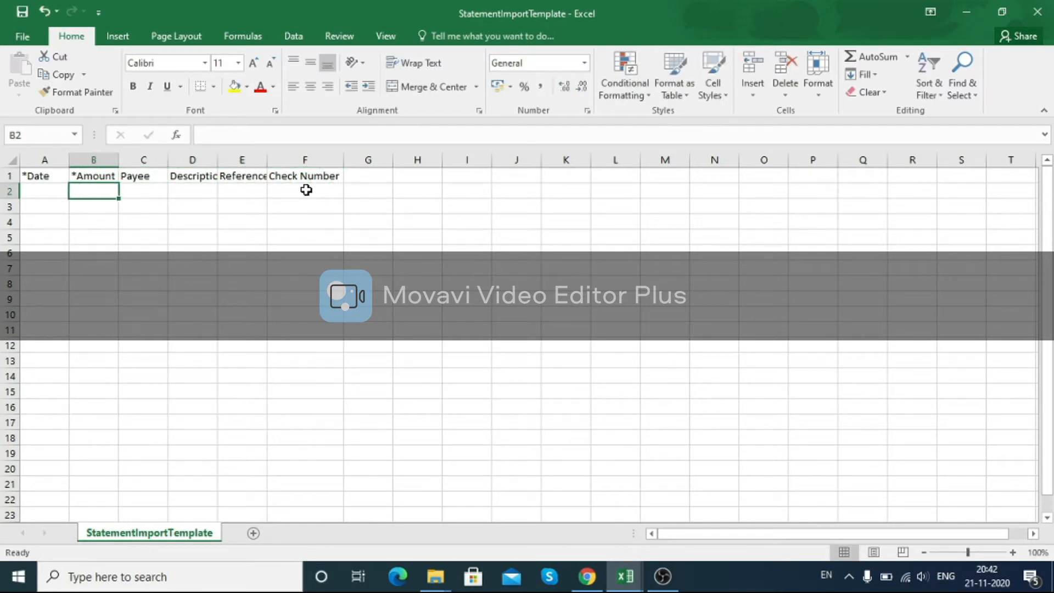
{"action": "key", "text": "Right"}
{"action": "key", "text": "Right"}
{"action": "key", "text": "Right"}
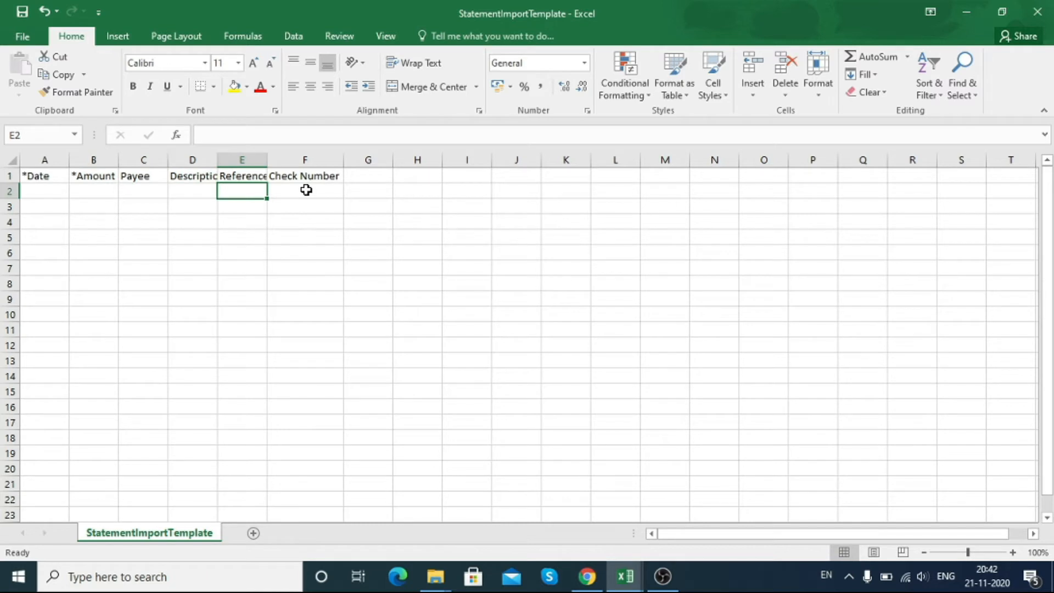
{"action": "key", "text": "Left"}
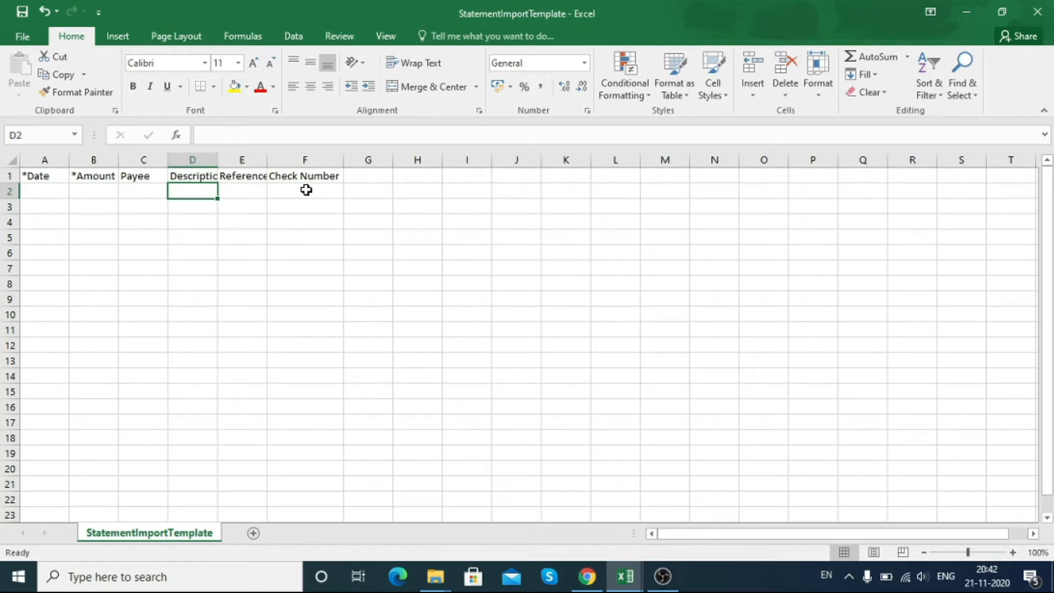
{"action": "key", "text": "Left"}
{"action": "key", "text": "Home"}
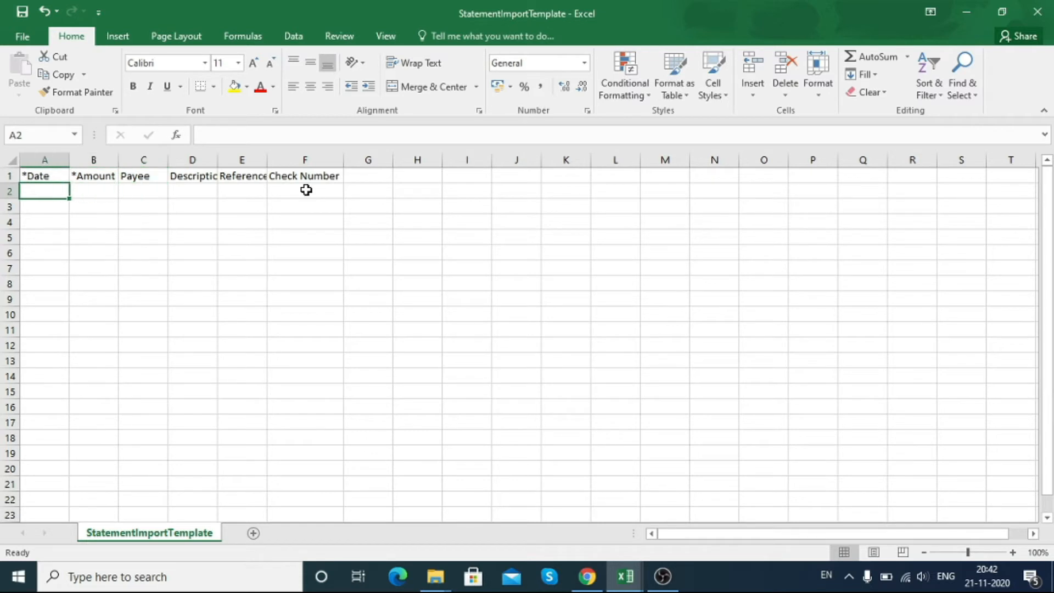
{"action": "key", "text": "Right"}
{"action": "key", "text": "Right"}
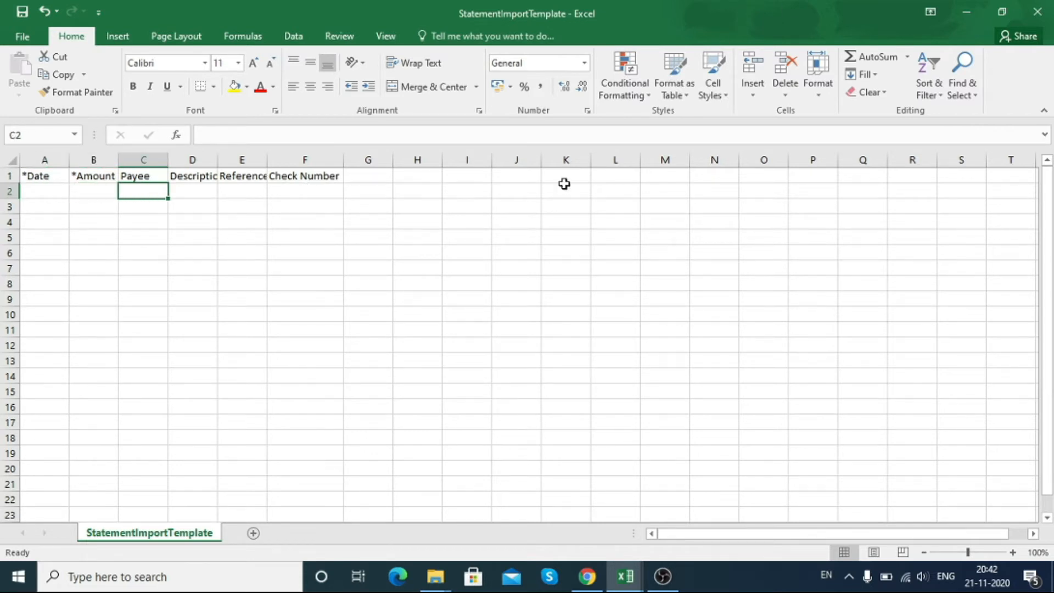
Step: Close the Statement Import Template workbook without saving its changes
{"action": "left_click", "coordinate": [1047, 9]}
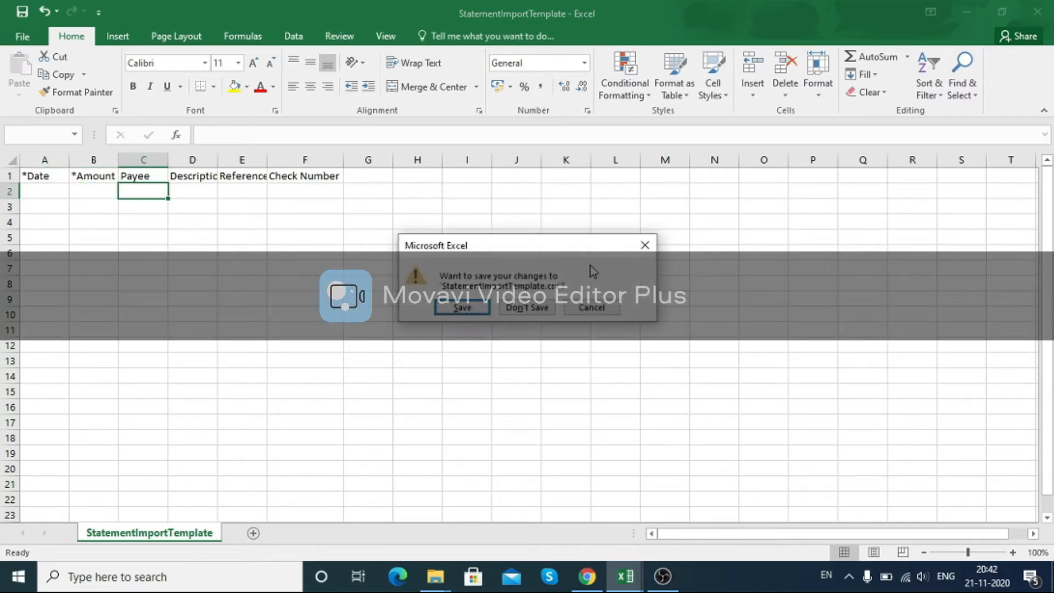
{"action": "left_click", "coordinate": [526, 308]}
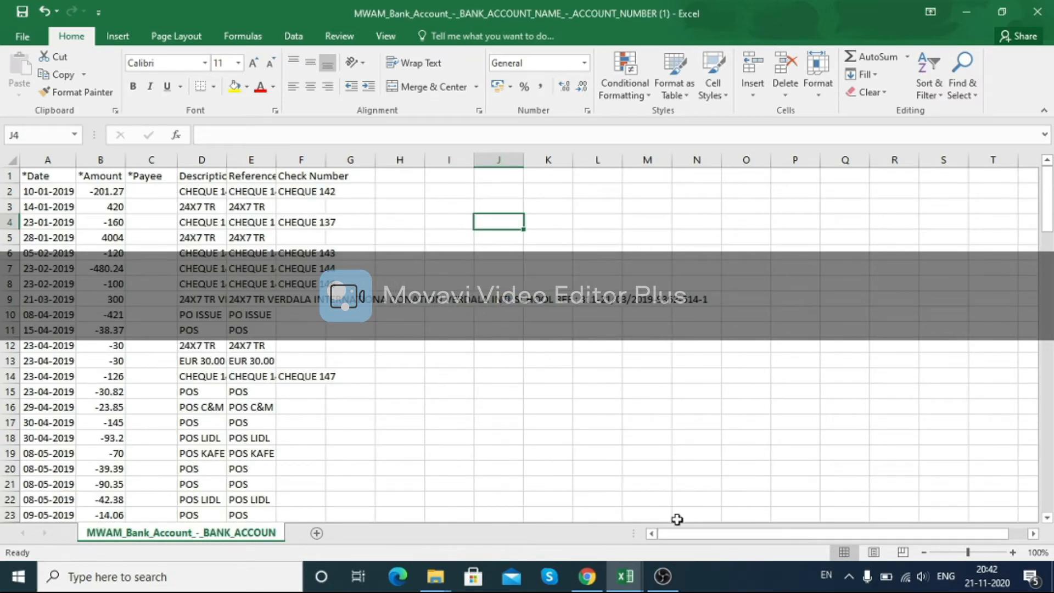
Step: Return to Xero, go to the dashboard and open the Bank statements list of the Main Account-MWAM account
{"action": "left_click", "coordinate": [585, 577]}
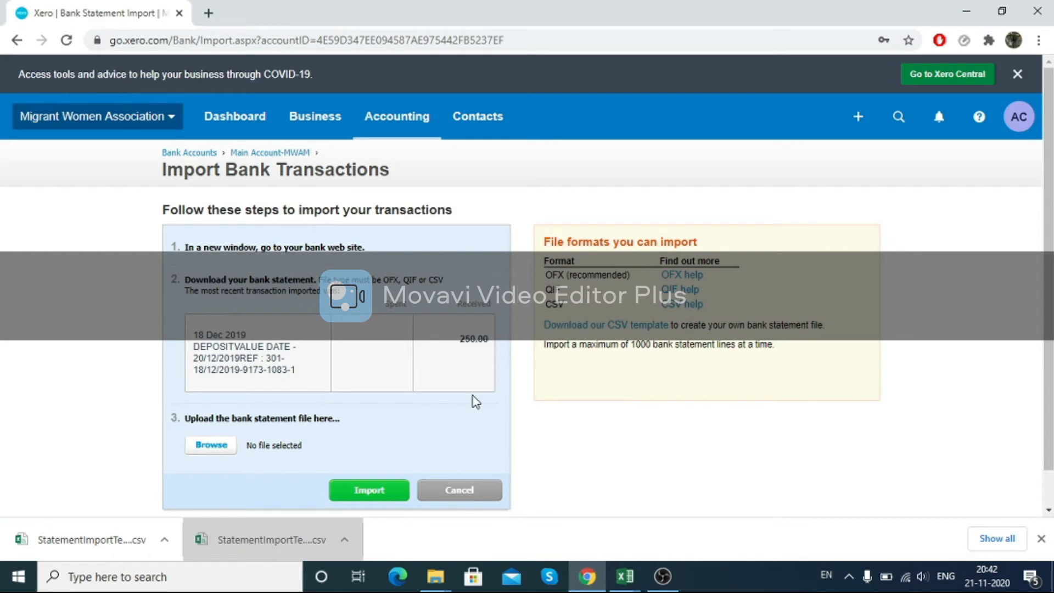
{"action": "scroll", "coordinate": [475, 401], "scroll_direction": "down", "scroll_amount": 1}
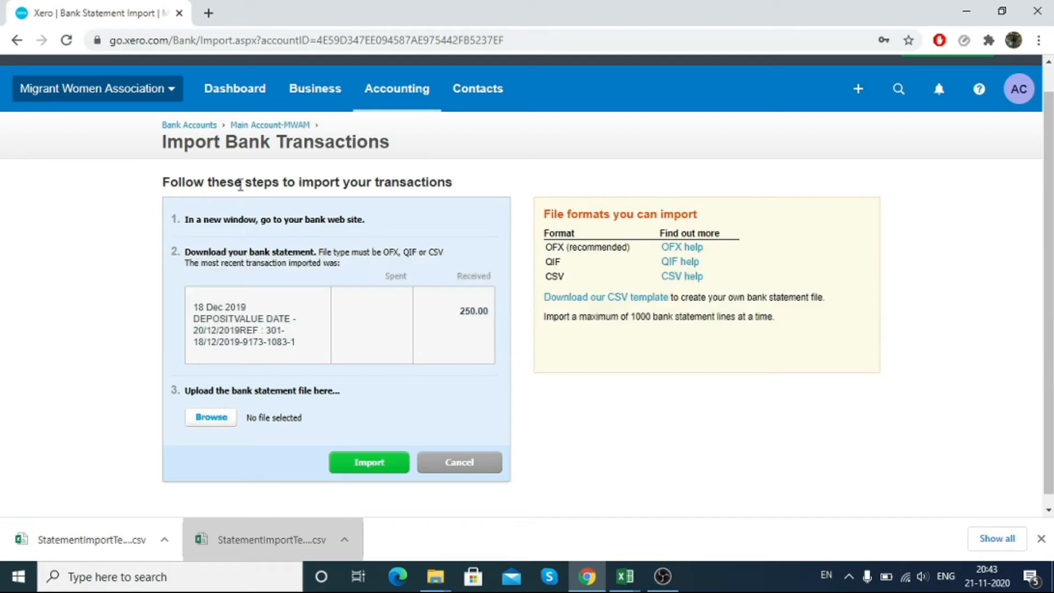
{"action": "left_click", "coordinate": [257, 95]}
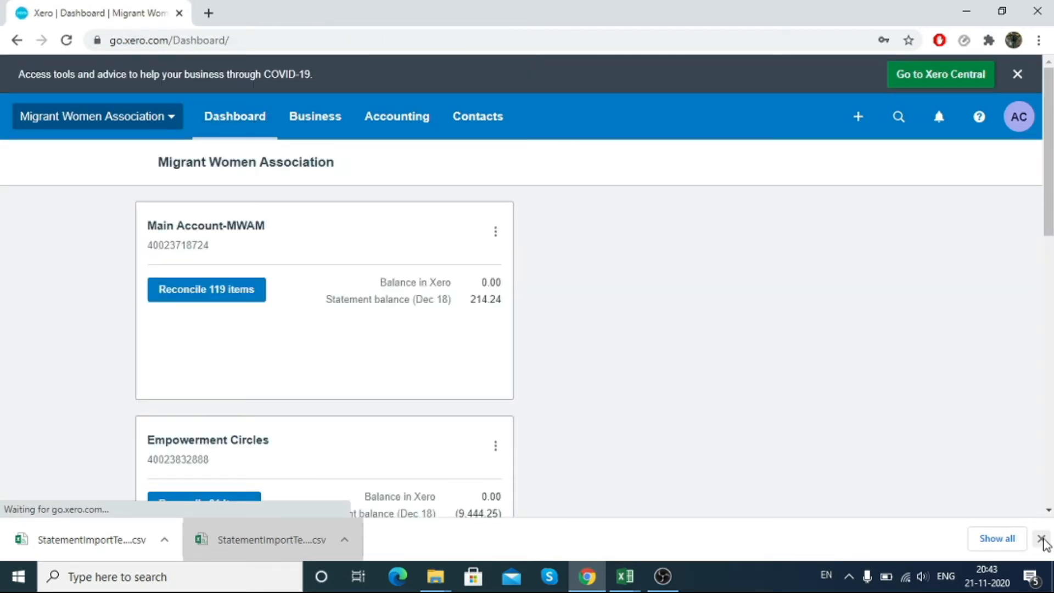
{"action": "left_click", "coordinate": [1041, 541]}
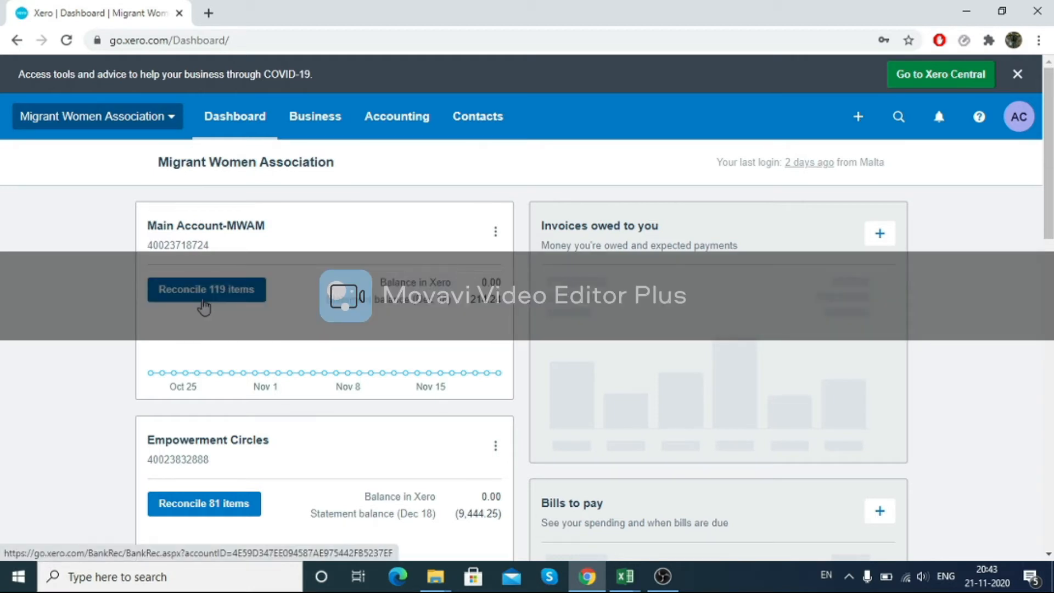
{"action": "left_click", "coordinate": [209, 290]}
{"action": "left_click", "coordinate": [191, 294]}
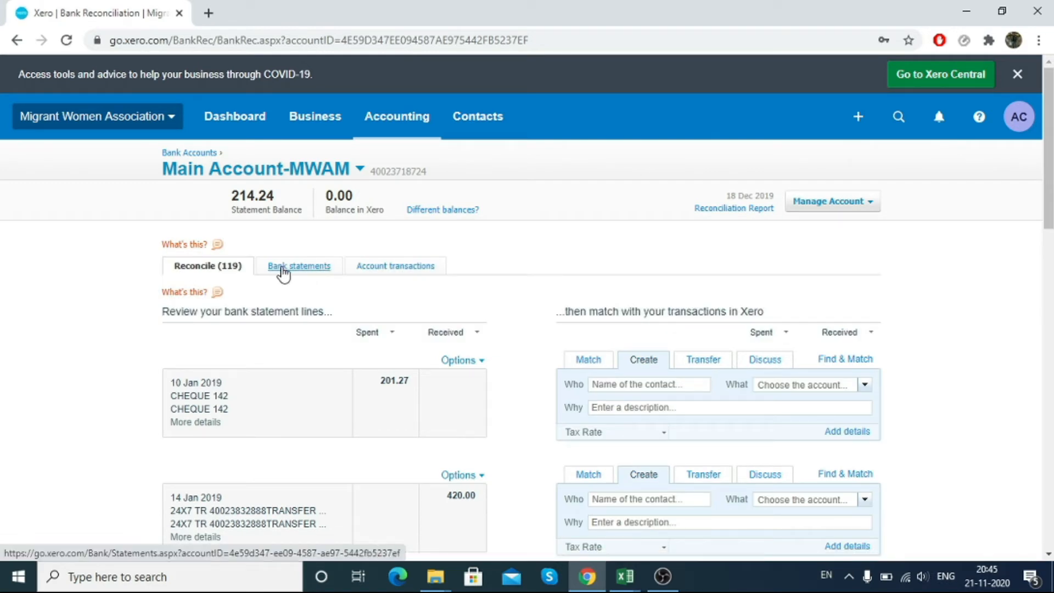
{"action": "left_click", "coordinate": [287, 269]}
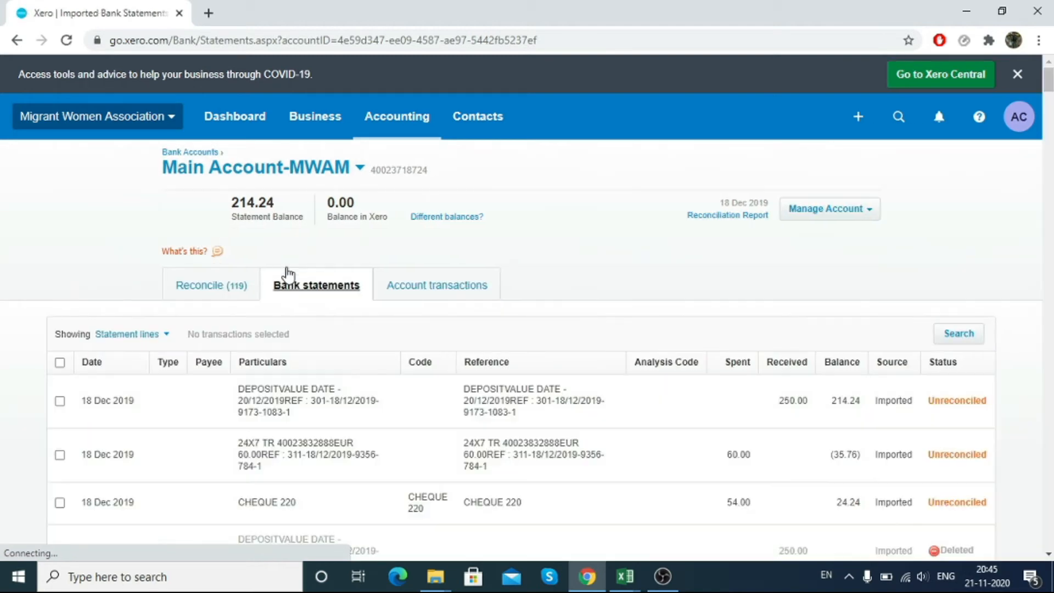
Step: Scroll through the imported statement lines of the Main Account-MWAM account and their reconciliation status
{"action": "scroll", "coordinate": [288, 270], "scroll_direction": "down", "scroll_amount": 1}
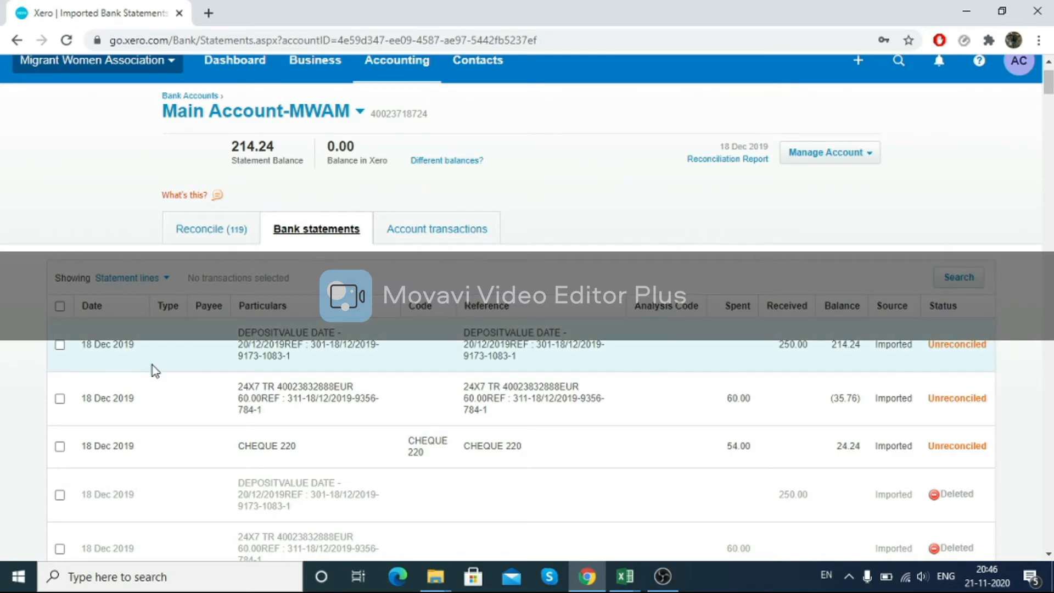
{"action": "scroll", "coordinate": [150, 369], "scroll_direction": "down", "scroll_amount": 2}
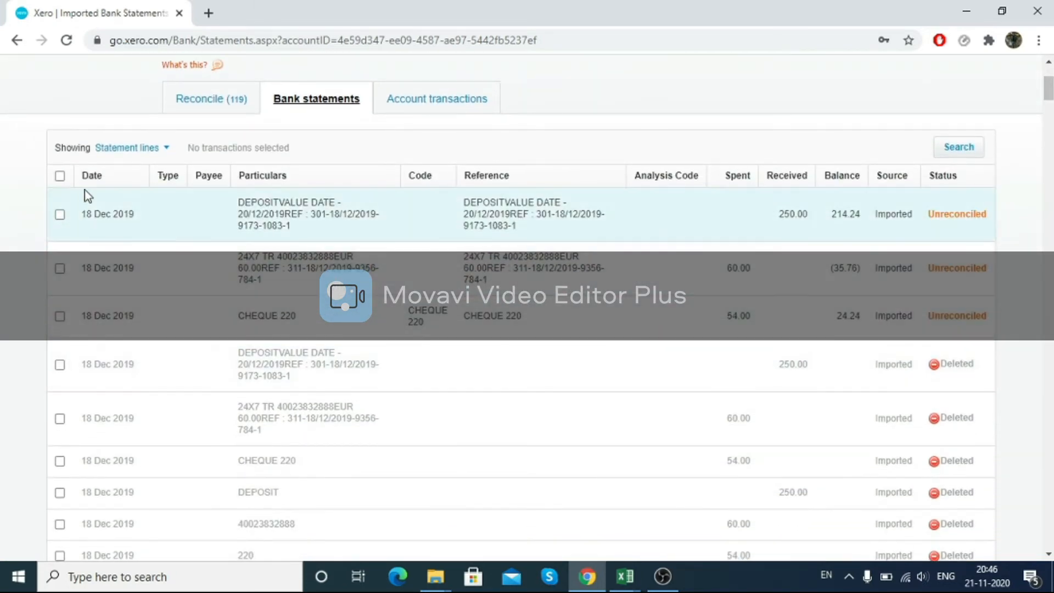
{"action": "left_click", "coordinate": [60, 175]}
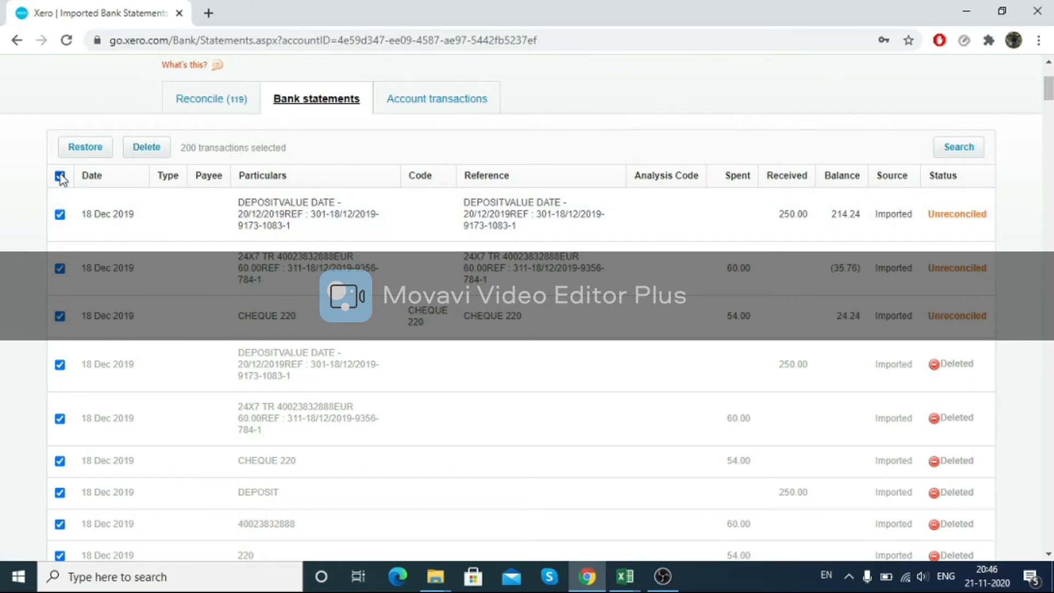
{"action": "left_click", "coordinate": [60, 176]}
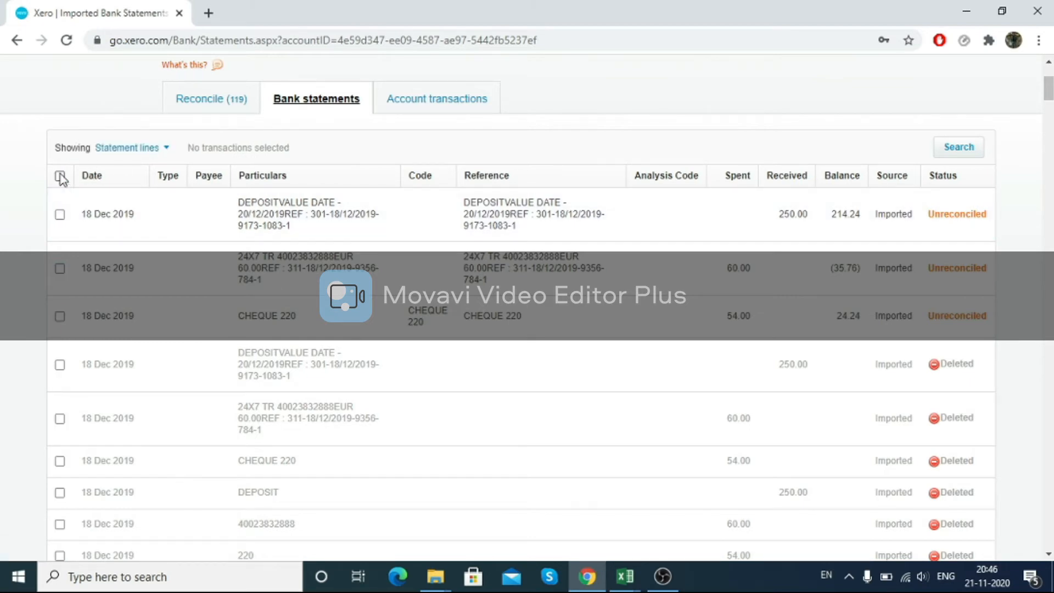
{"action": "scroll", "coordinate": [148, 304], "scroll_direction": "down", "scroll_amount": 2}
{"action": "scroll", "coordinate": [148, 304], "scroll_direction": "down", "scroll_amount": 15}
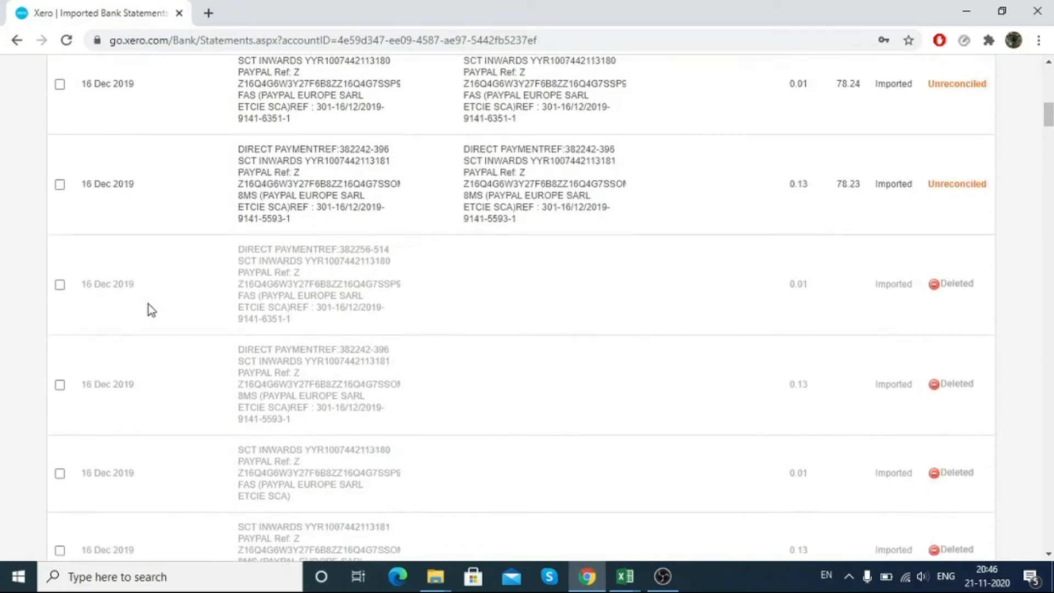
{"action": "scroll", "coordinate": [148, 304], "scroll_direction": "down", "scroll_amount": 15}
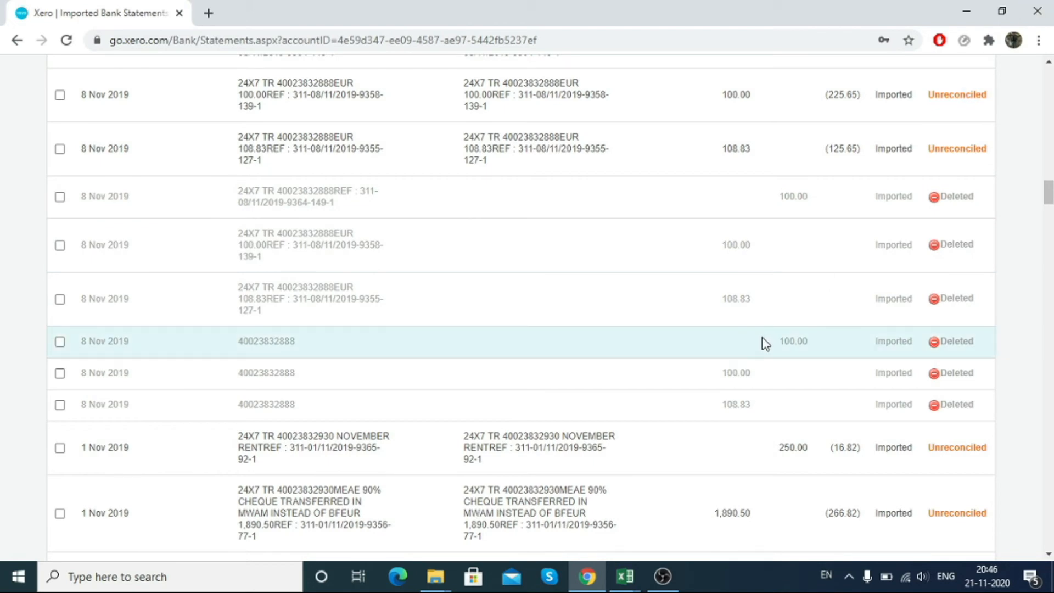
{"action": "scroll", "coordinate": [765, 344], "scroll_direction": "down", "scroll_amount": 4}
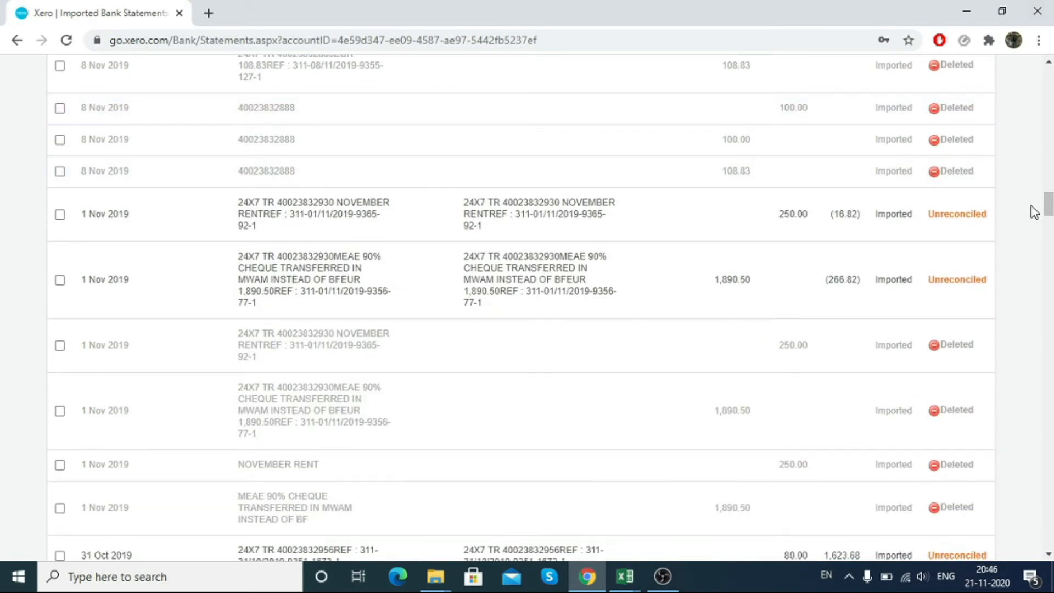
{"action": "left_click_drag", "start_coordinate": [1047, 211], "coordinate": [1028, 557]}
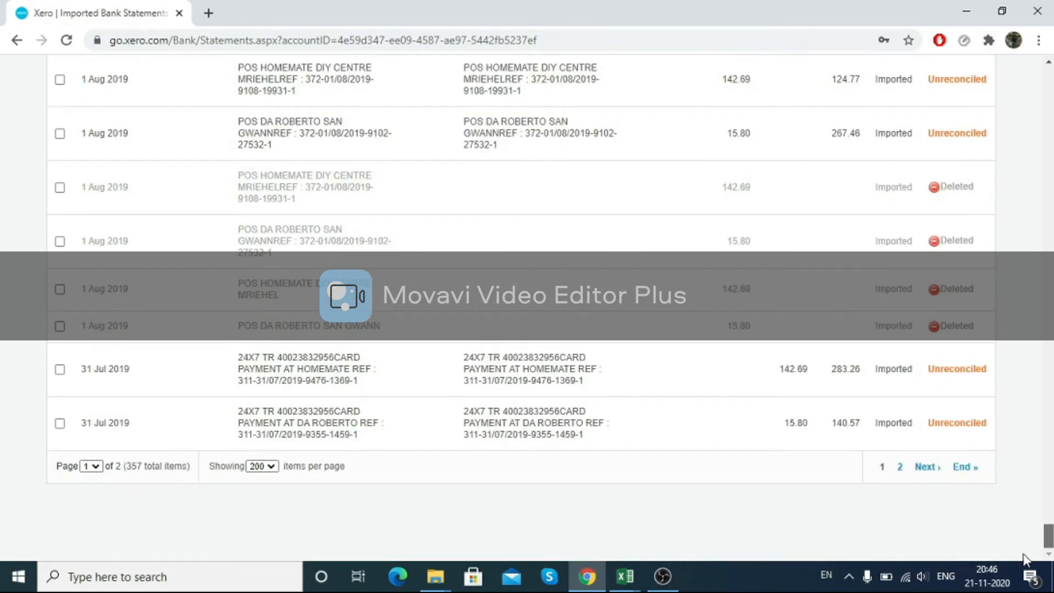
{"action": "scroll", "coordinate": [846, 444], "scroll_direction": "up", "scroll_amount": 20}
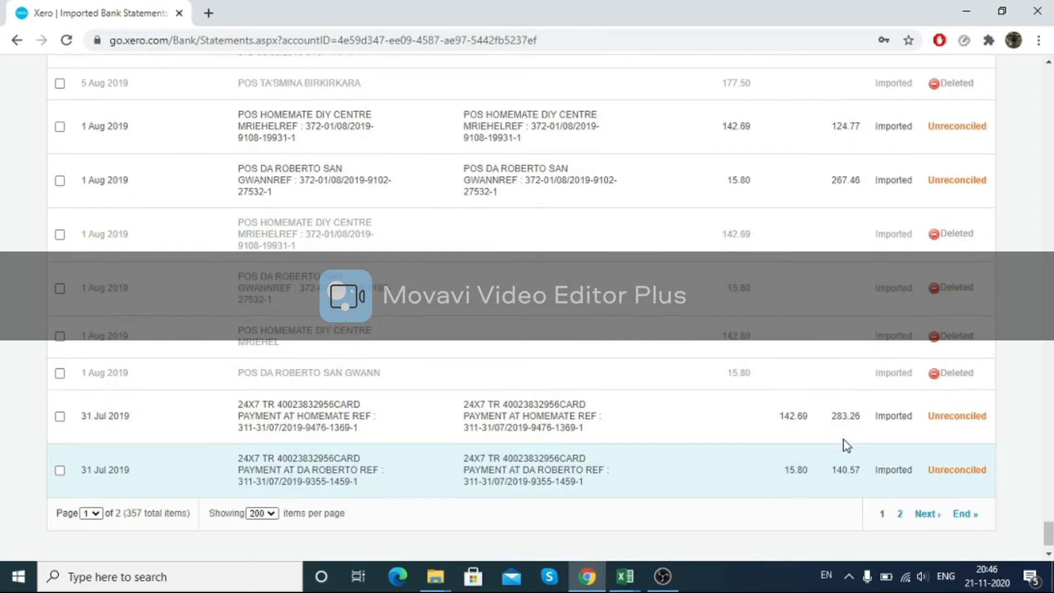
{"action": "scroll", "coordinate": [846, 476], "scroll_direction": "up", "scroll_amount": 6}
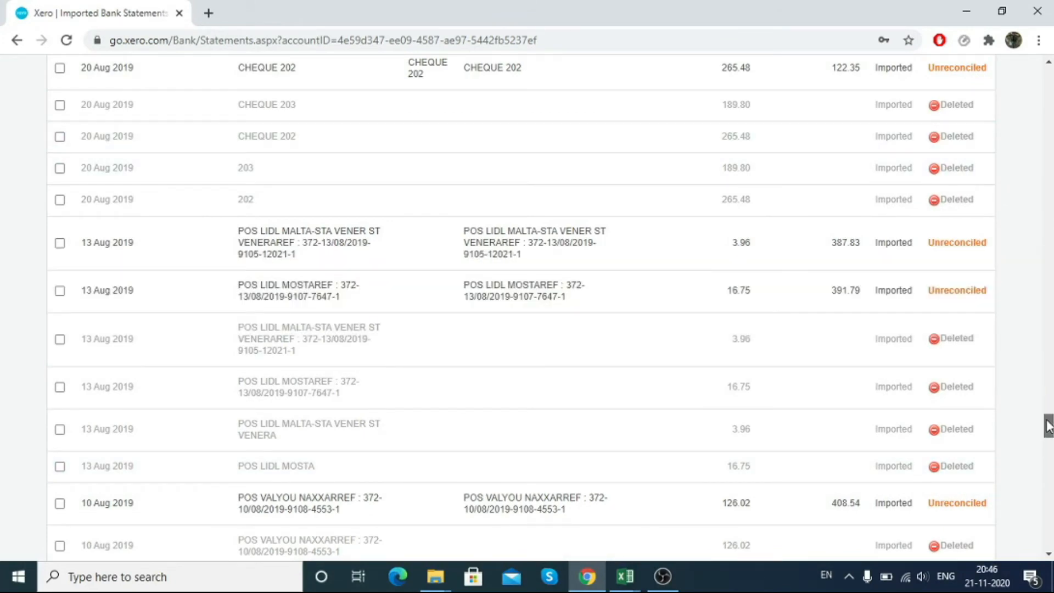
{"action": "left_click_drag", "start_coordinate": [1048, 423], "coordinate": [1043, 54]}
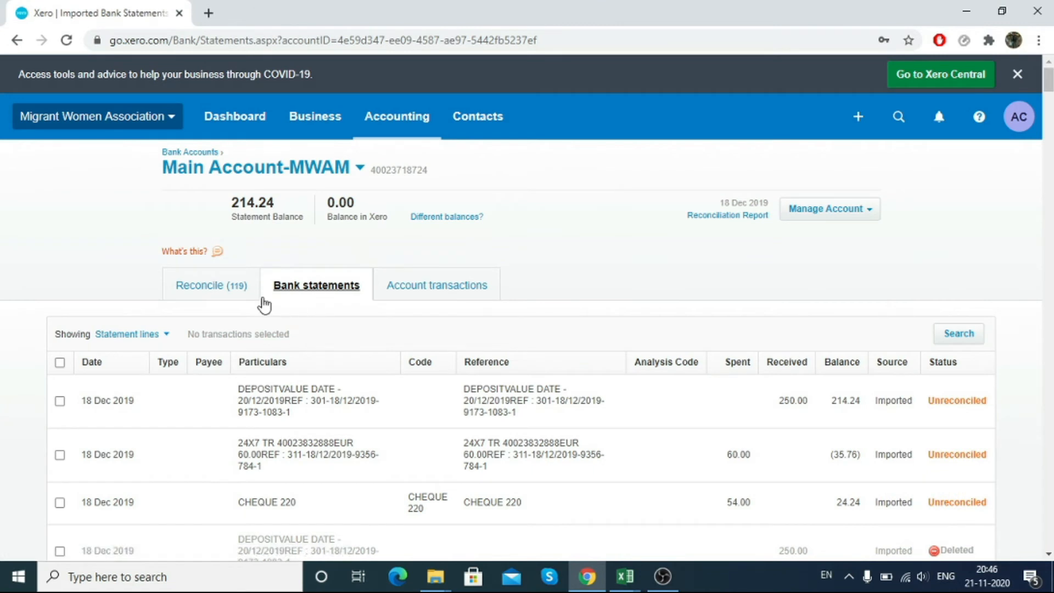
Step: Switch the bank statements view from individual statement lines to whole imported statements
{"action": "left_click", "coordinate": [168, 336]}
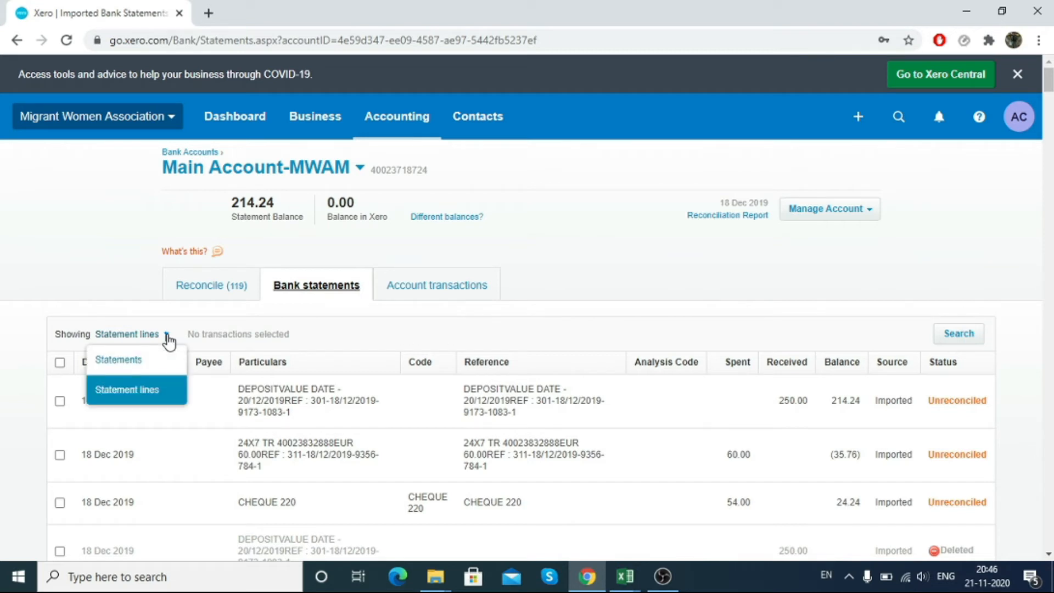
{"action": "left_click", "coordinate": [117, 362]}
{"action": "scroll", "coordinate": [395, 388], "scroll_direction": "down", "scroll_amount": 1}
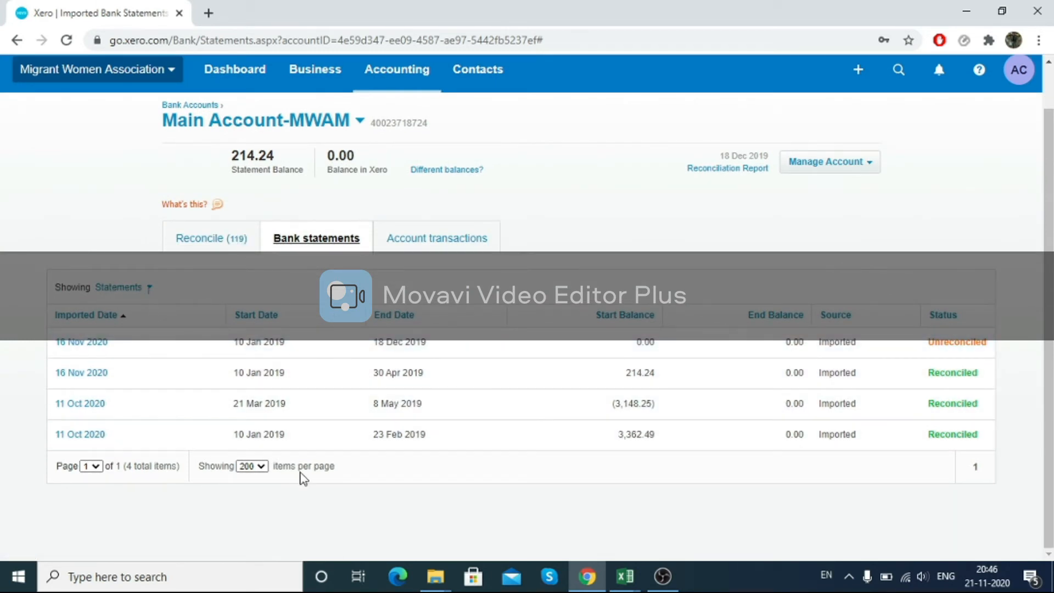
{"action": "scroll", "coordinate": [302, 478], "scroll_direction": "up", "scroll_amount": 1}
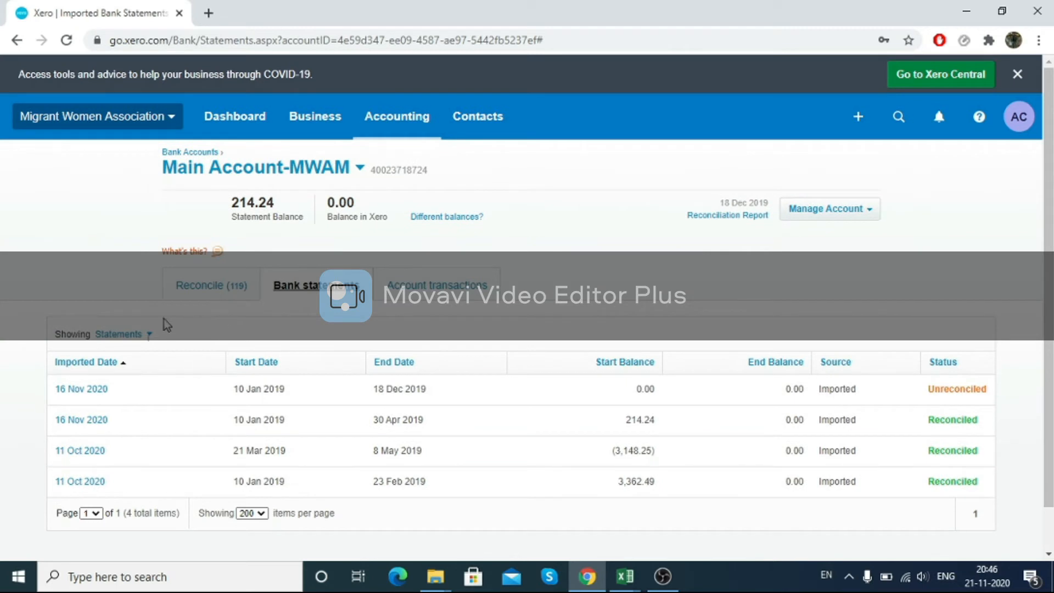
{"action": "left_click", "coordinate": [139, 336]}
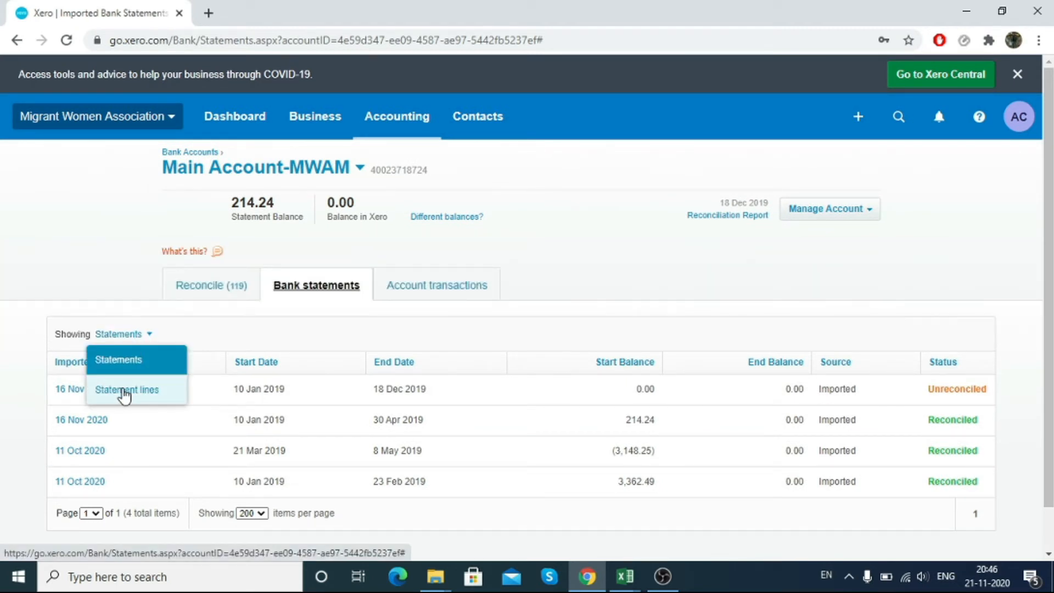
{"action": "left_click", "coordinate": [146, 366]}
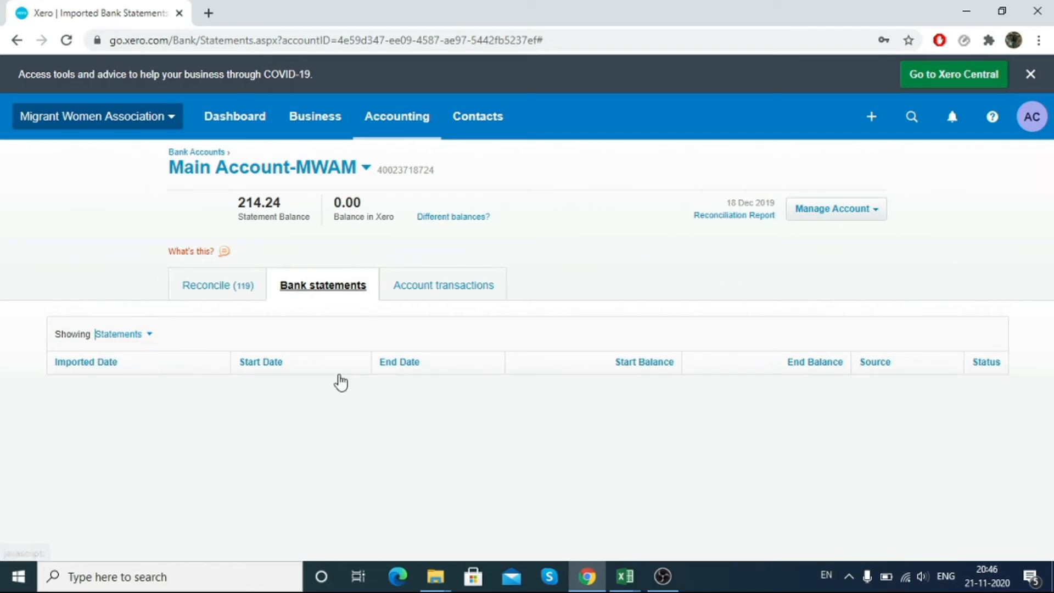
{"action": "scroll", "coordinate": [339, 379], "scroll_direction": "down", "scroll_amount": 1}
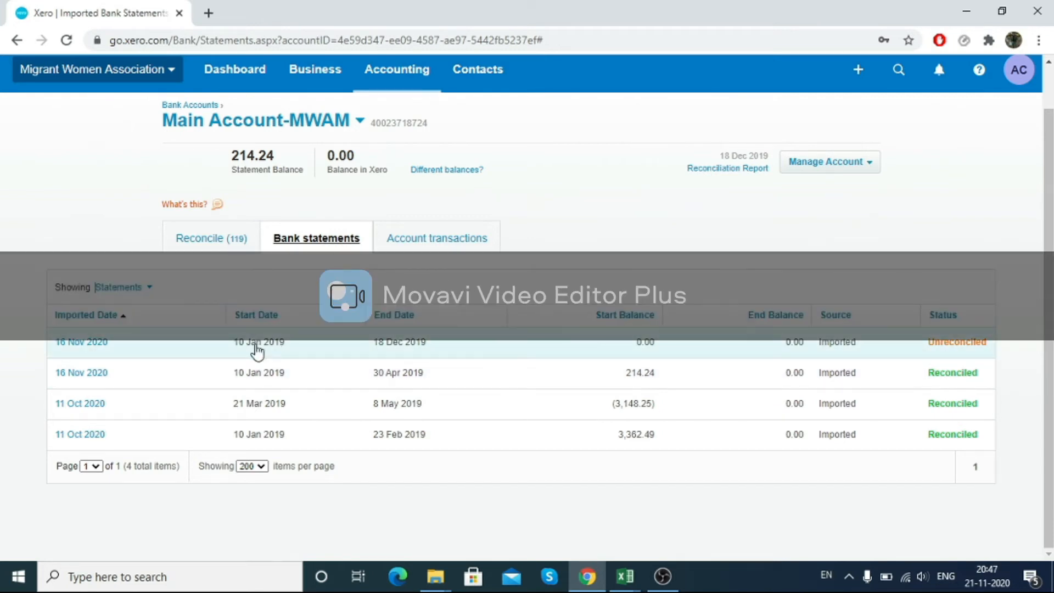
Step: Open the unreconciled statement imported 16 Nov 2020 and delete the entire statement, including its reconciled transactions
{"action": "left_click", "coordinate": [96, 346]}
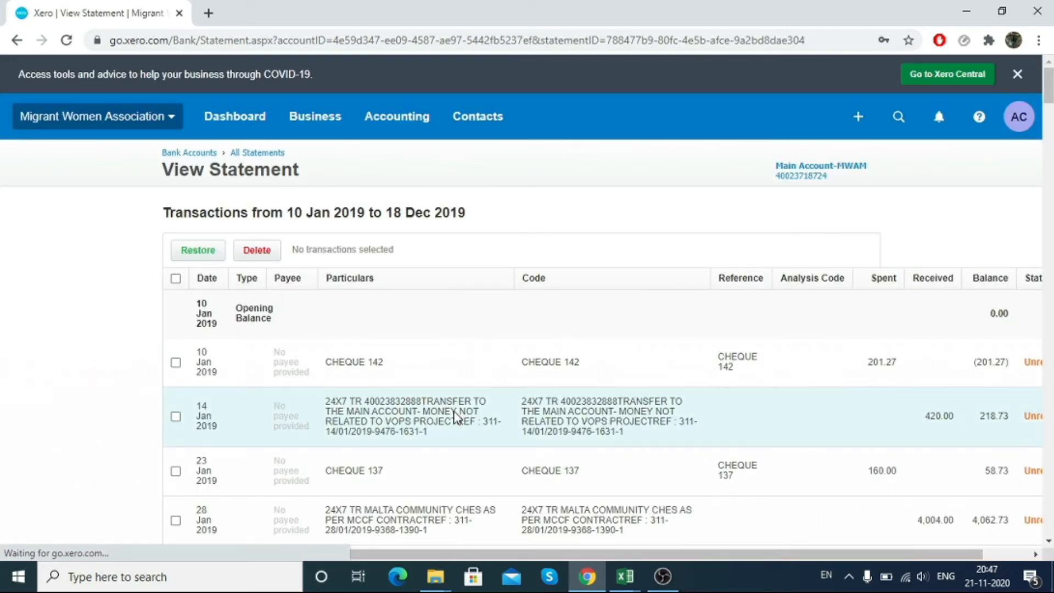
{"action": "scroll", "coordinate": [477, 341], "scroll_direction": "down", "scroll_amount": 1}
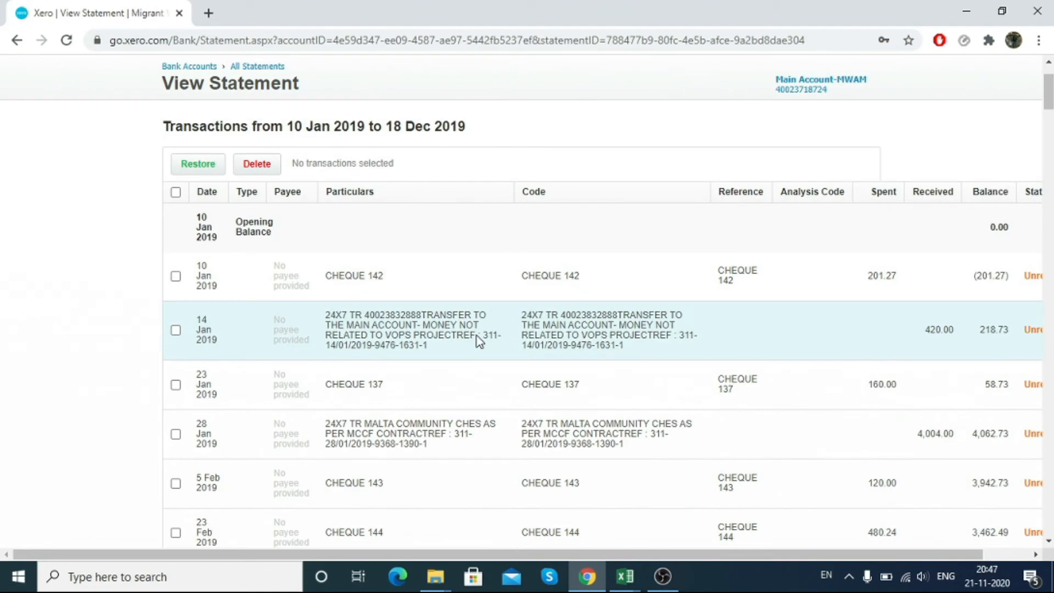
{"action": "scroll", "coordinate": [437, 313], "scroll_direction": "down", "scroll_amount": 5}
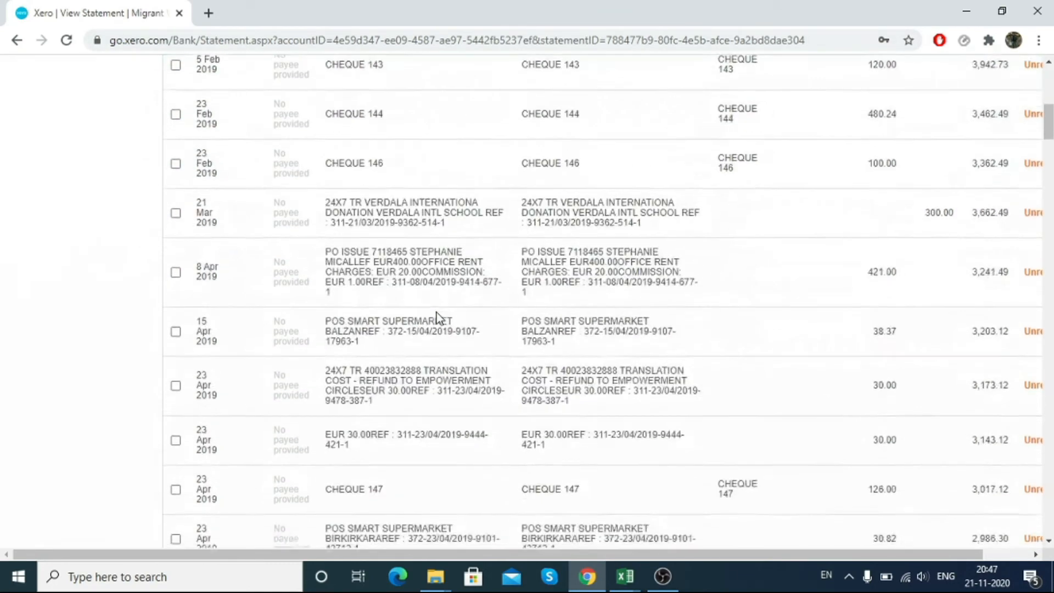
{"action": "scroll", "coordinate": [436, 311], "scroll_direction": "down", "scroll_amount": 20}
{"action": "scroll", "coordinate": [452, 289], "scroll_direction": "down", "scroll_amount": 7}
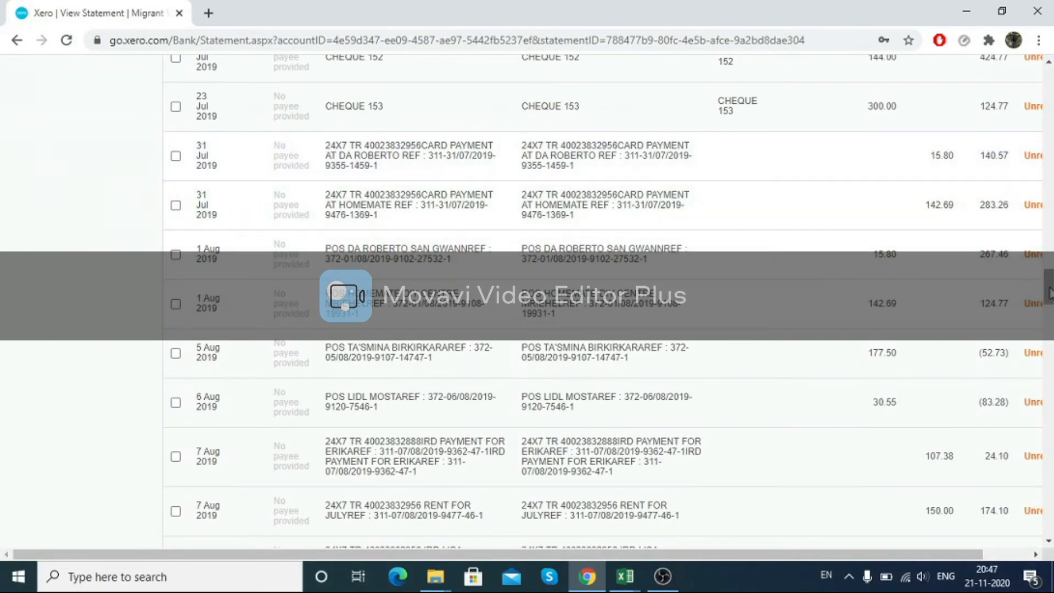
{"action": "left_click_drag", "start_coordinate": [1049, 293], "coordinate": [1048, 513]}
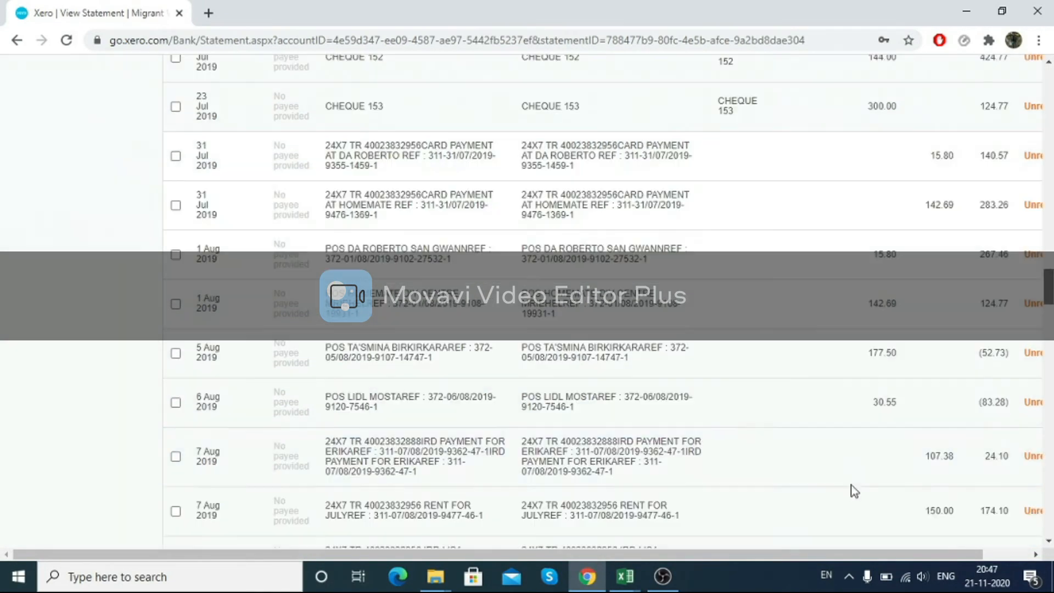
{"action": "left_click_drag", "start_coordinate": [1049, 286], "coordinate": [1047, 516]}
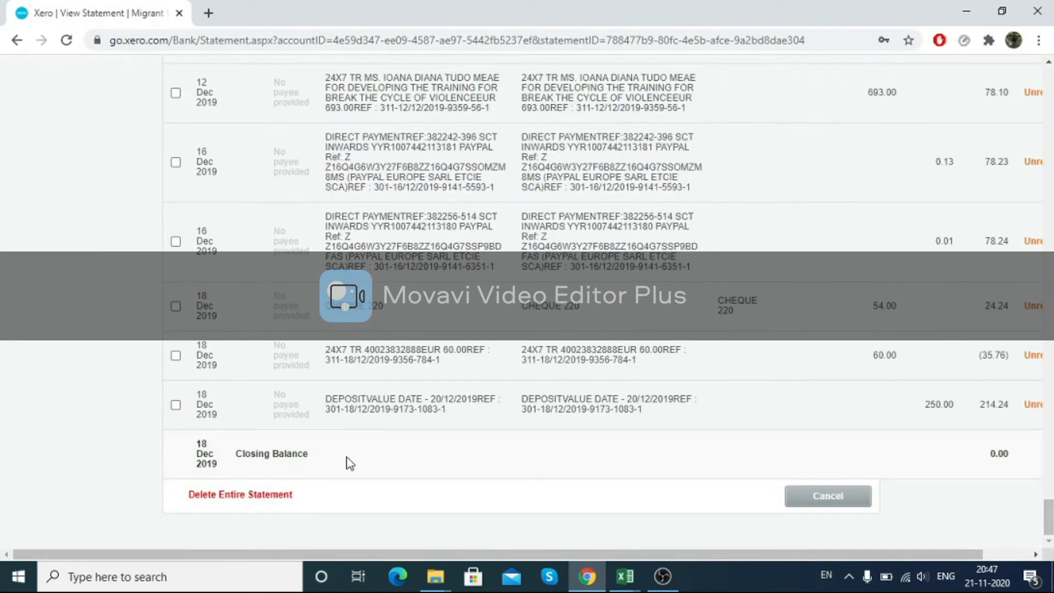
{"action": "left_click", "coordinate": [230, 496]}
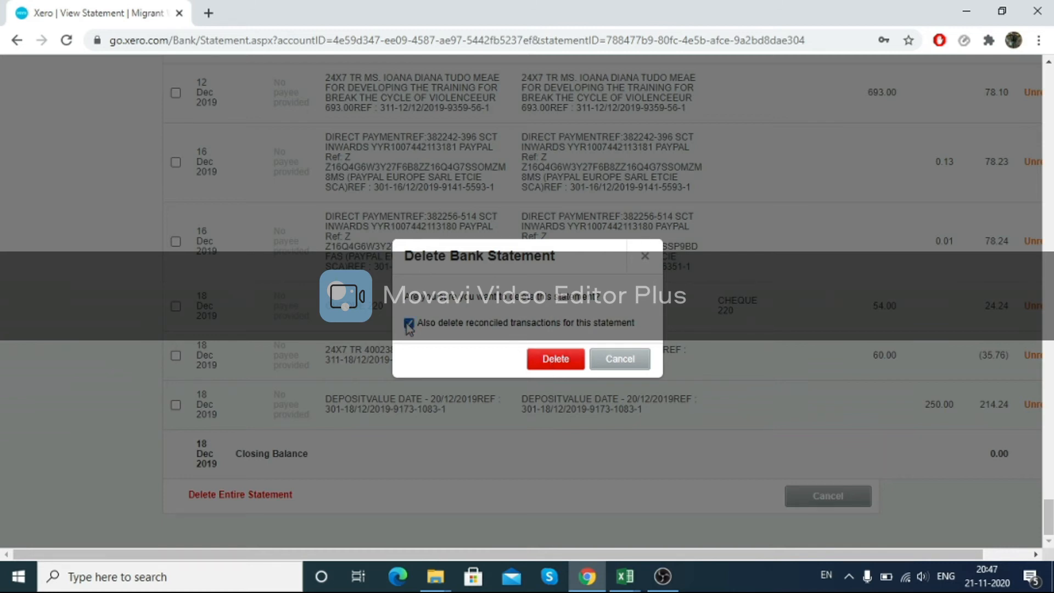
{"action": "left_click", "coordinate": [533, 362]}
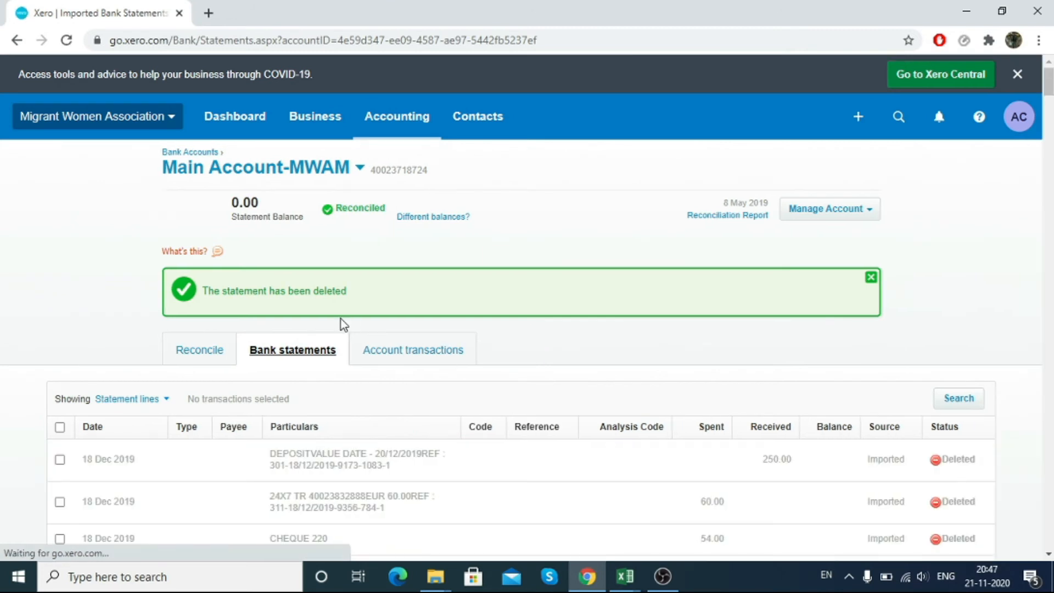
Step: Return to the dashboard and open the options menu of the Main Account-MWAM account
{"action": "left_click_drag", "start_coordinate": [343, 289], "coordinate": [200, 262]}
{"action": "double_click", "coordinate": [286, 215]}
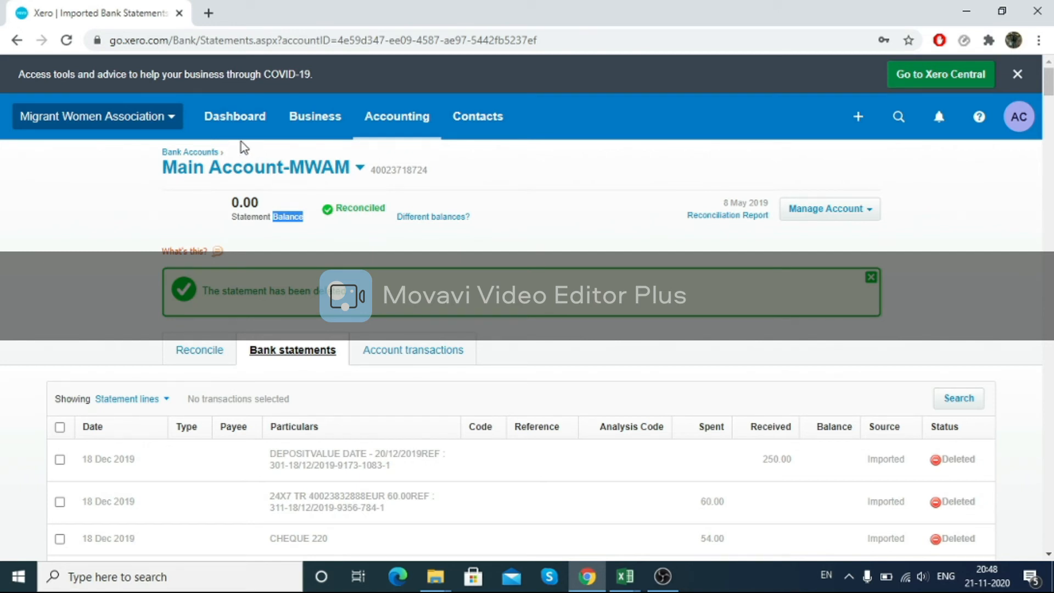
{"action": "left_click", "coordinate": [229, 126]}
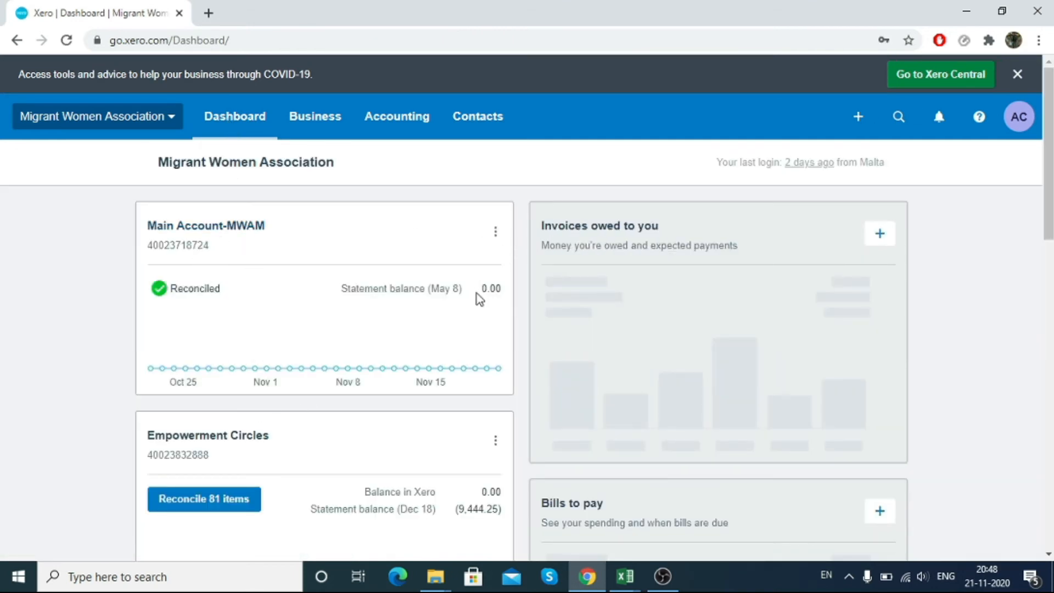
{"action": "left_click", "coordinate": [495, 231]}
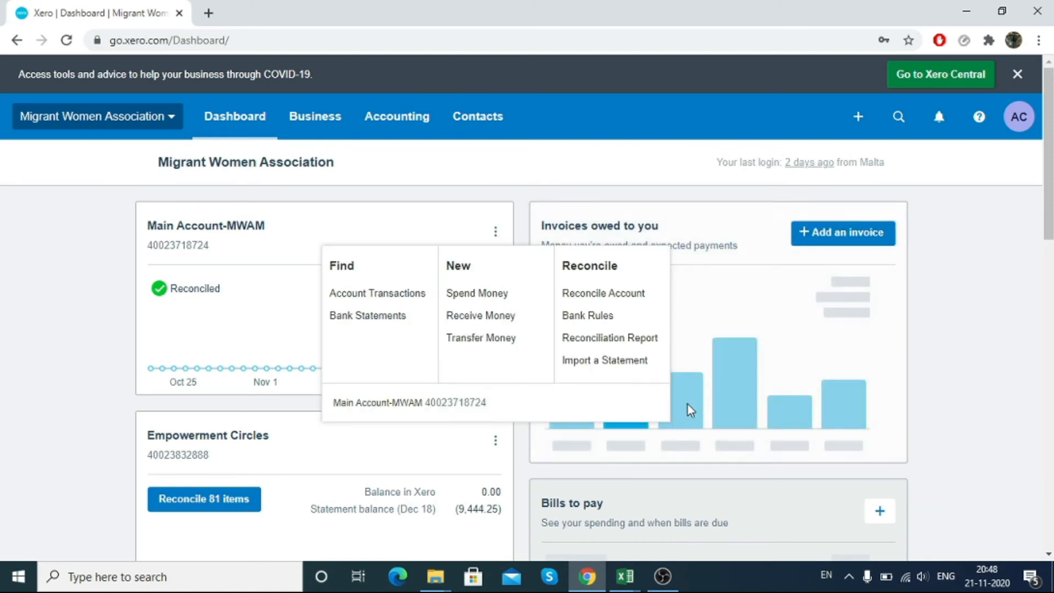
Step: Import the MWAM_Bank_Account CSV file from the Main Account folder as a new statement for Main Account-MWAM
{"action": "left_click", "coordinate": [628, 363]}
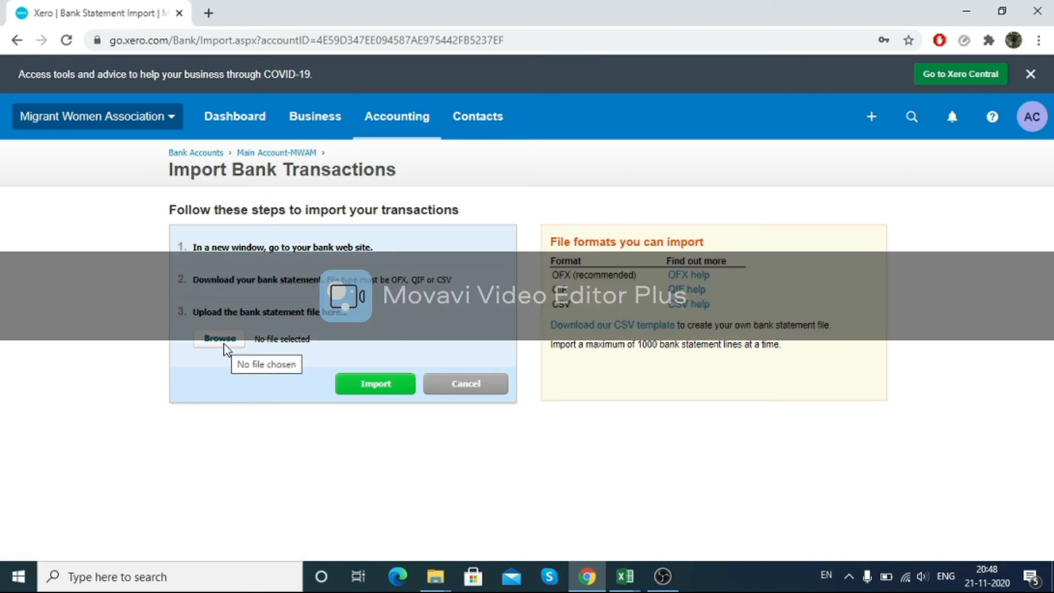
{"action": "left_click", "coordinate": [222, 341]}
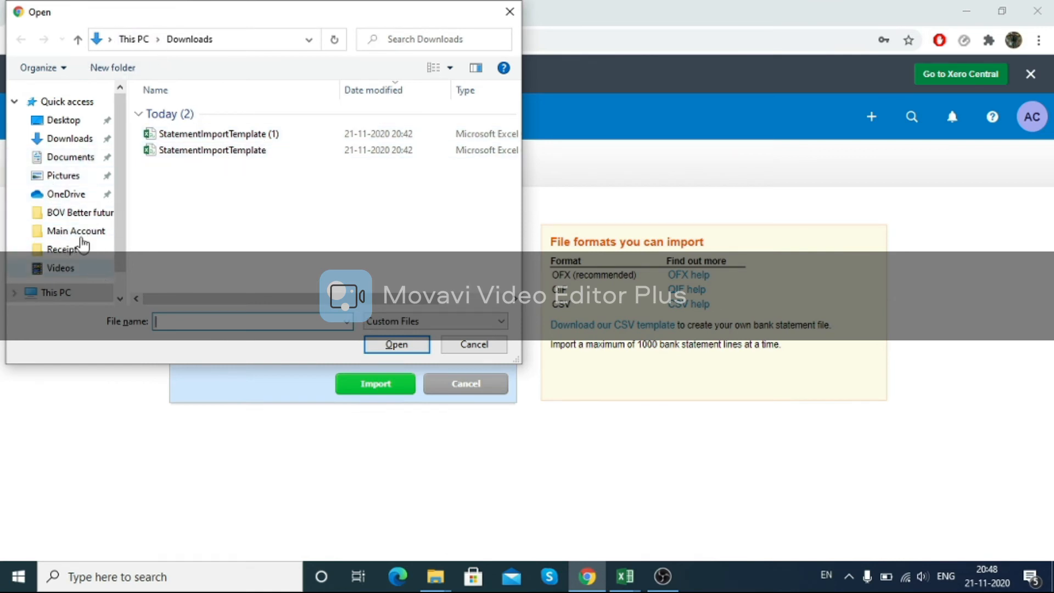
{"action": "left_click", "coordinate": [70, 232]}
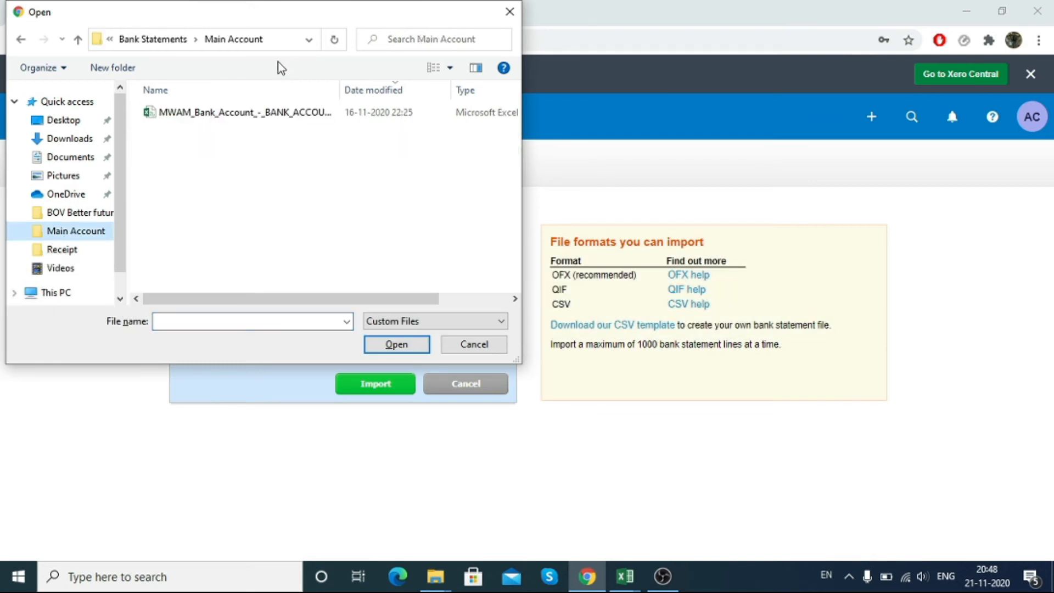
{"action": "double_click", "coordinate": [260, 112]}
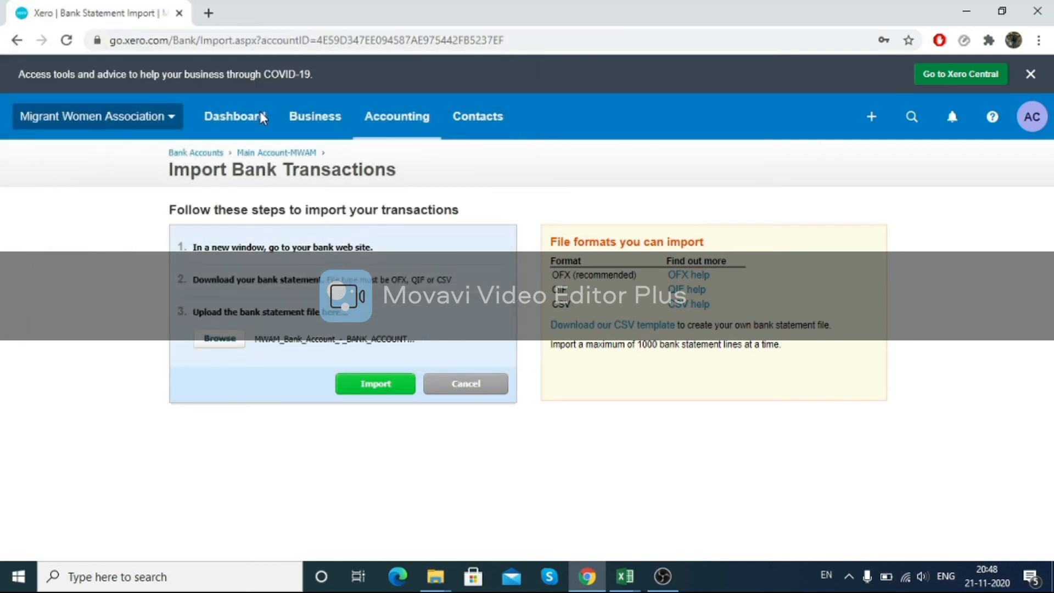
{"action": "left_click", "coordinate": [379, 386]}
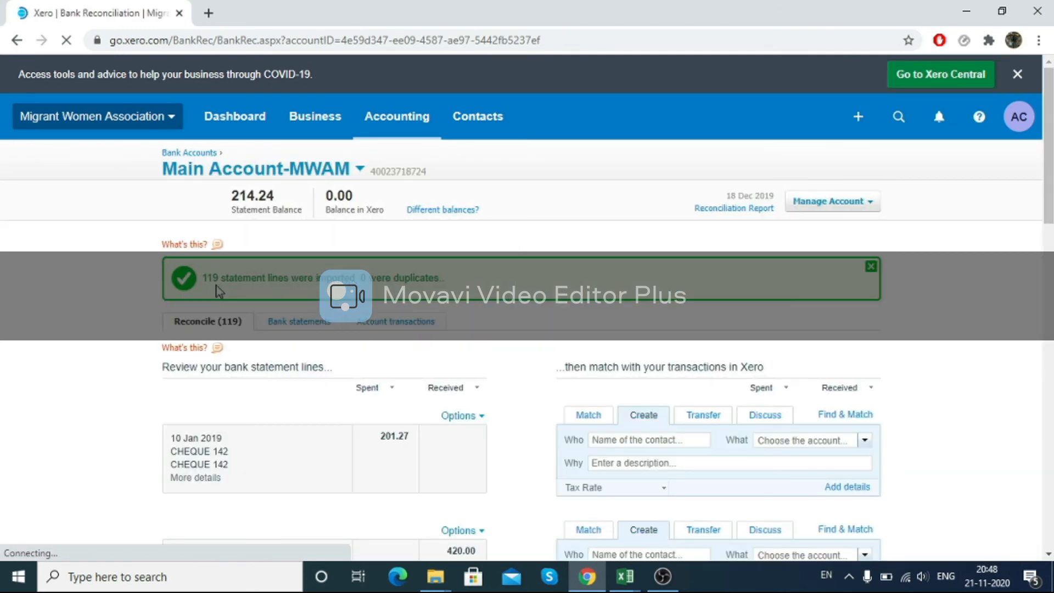
Step: Compare the import confirmation message with the rows of the date column in the statement spreadsheet
{"action": "left_click_drag", "start_coordinate": [327, 278], "coordinate": [406, 297]}
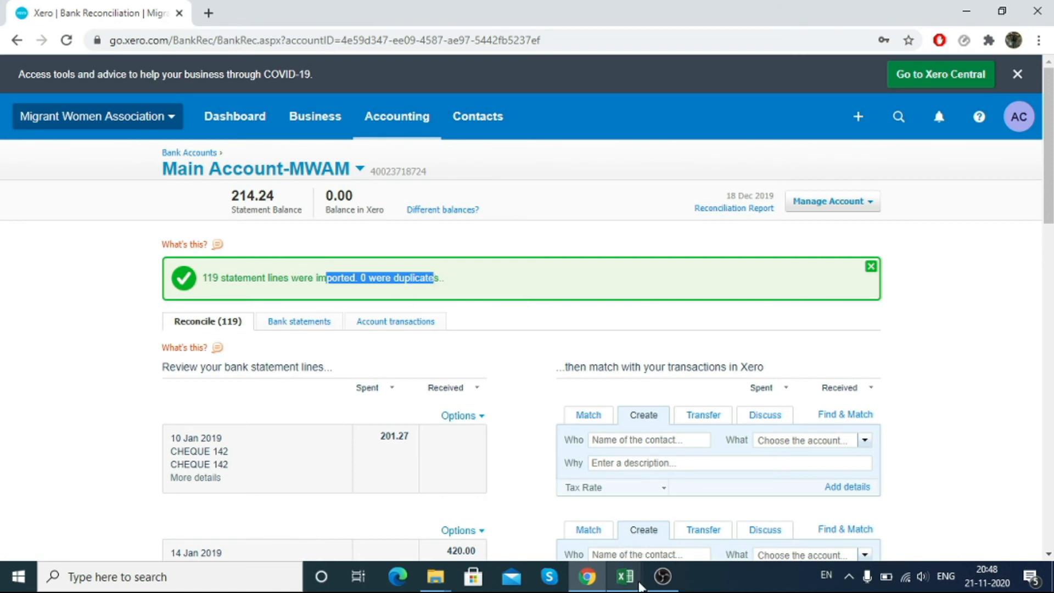
{"action": "mouse_move", "coordinate": [631, 583]}
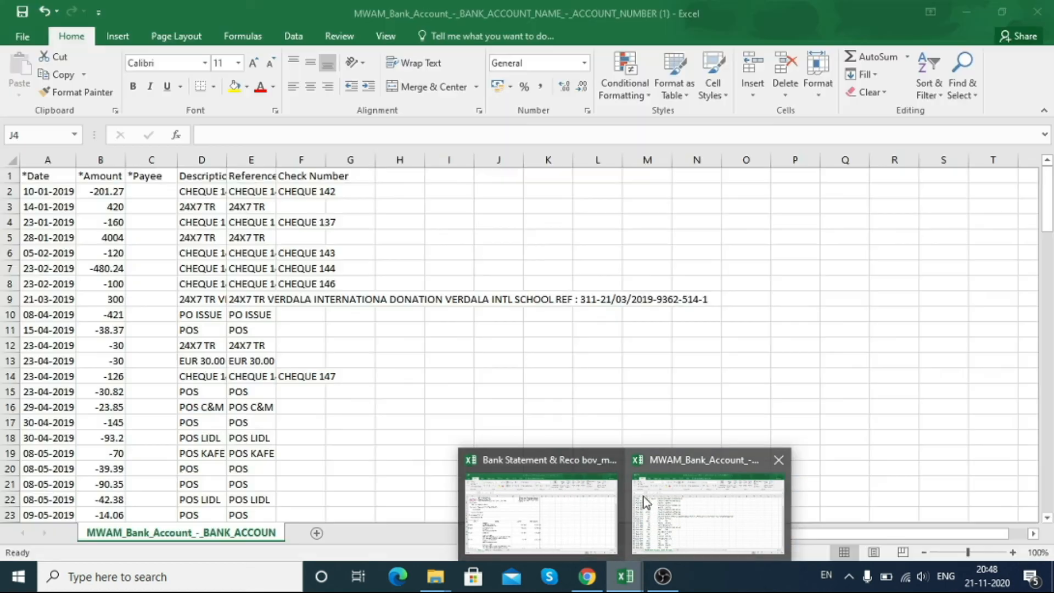
{"action": "left_click", "coordinate": [646, 503]}
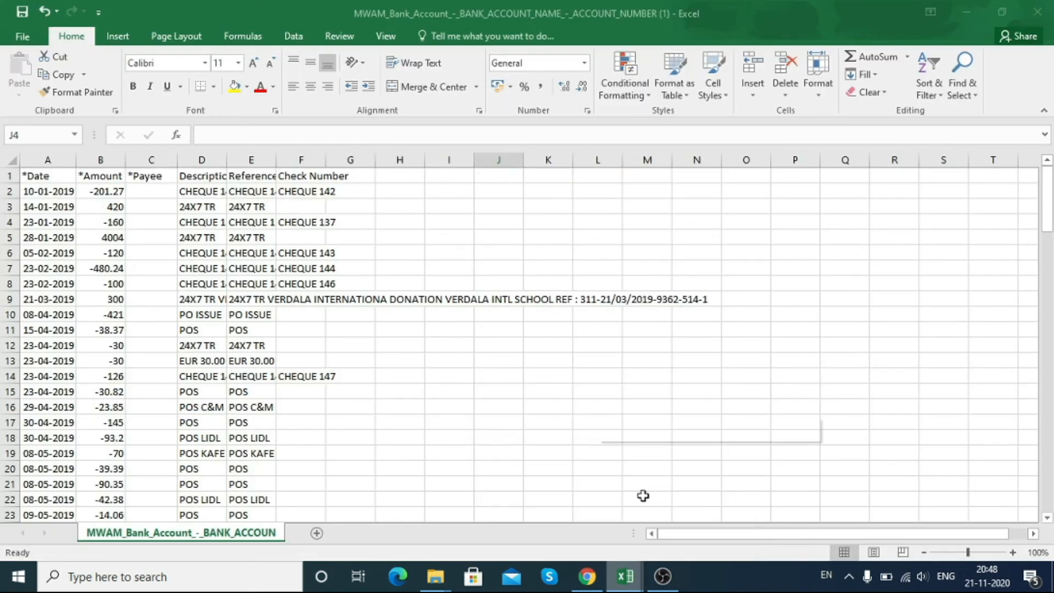
{"action": "left_click", "coordinate": [48, 185]}
{"action": "left_click", "coordinate": [47, 190]}
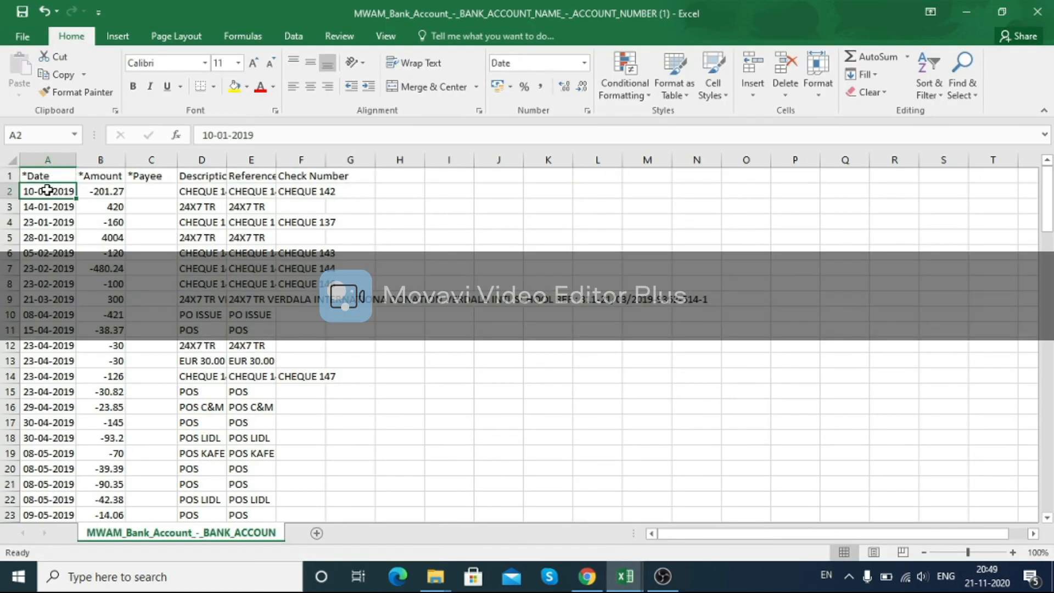
{"action": "key", "text": "ctrl+shift+Down"}
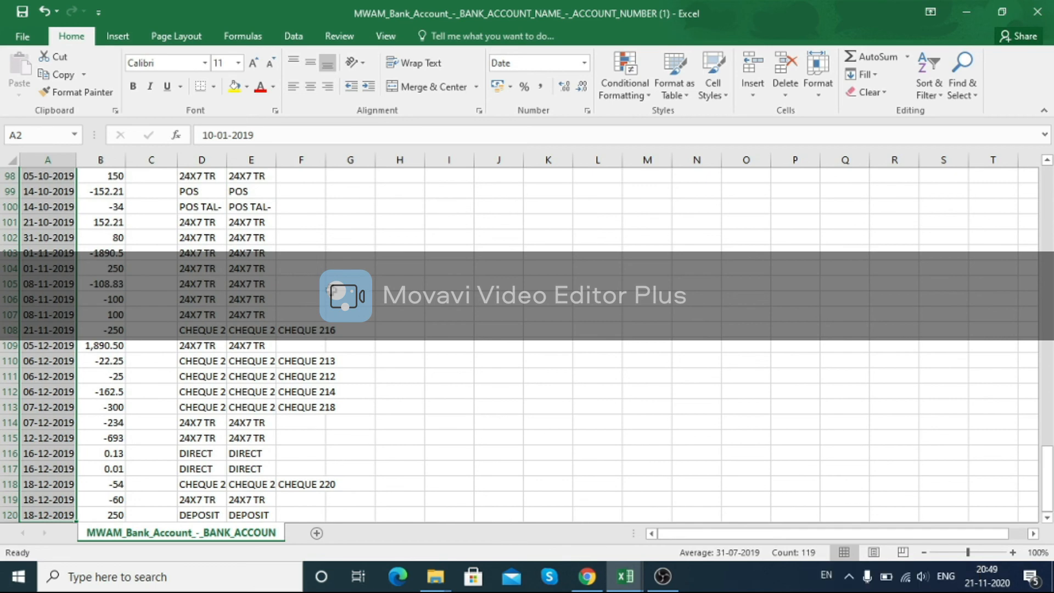
{"action": "scroll", "coordinate": [326, 340], "scroll_direction": "up", "scroll_amount": 15}
{"action": "scroll", "coordinate": [324, 378], "scroll_direction": "up", "scroll_amount": 17}
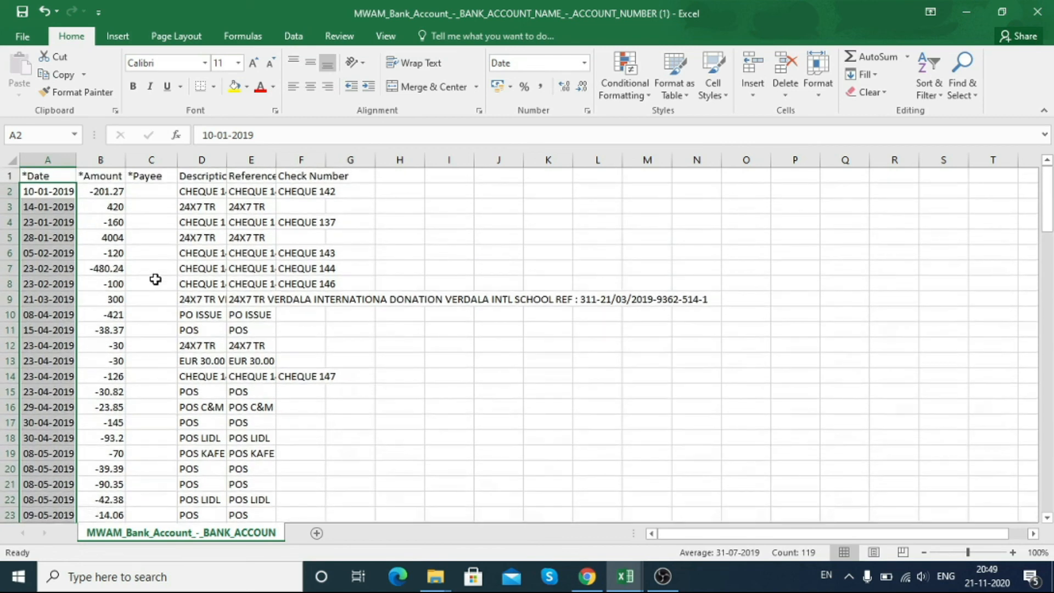
{"action": "key", "text": "alt+Tab"}
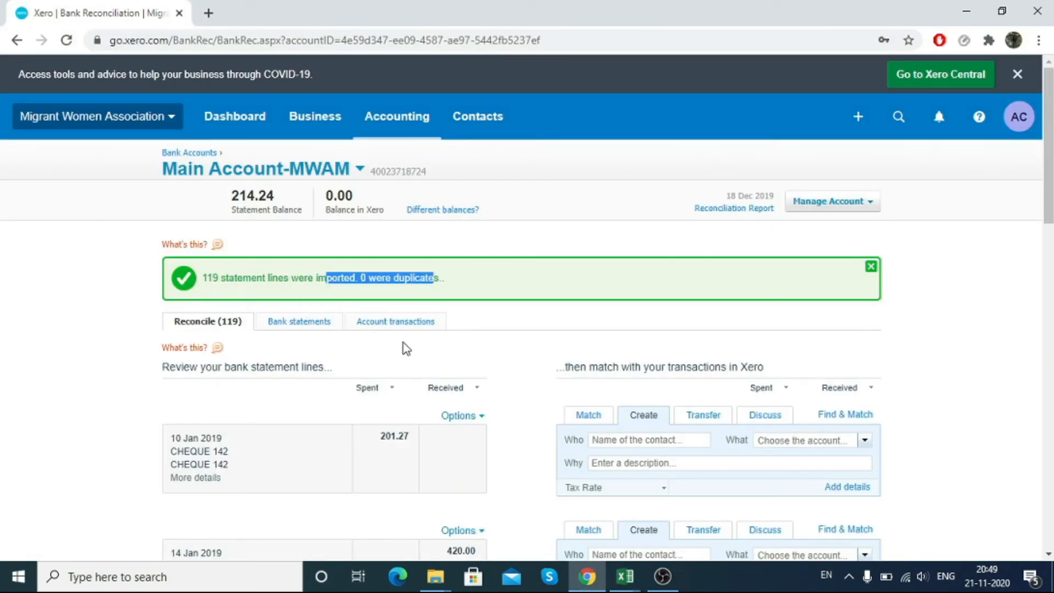
Step: Open the details of the first imported statement line, the 10 Jan 2019 CHEQUE 142 entry
{"action": "scroll", "coordinate": [289, 505], "scroll_direction": "down", "scroll_amount": 3}
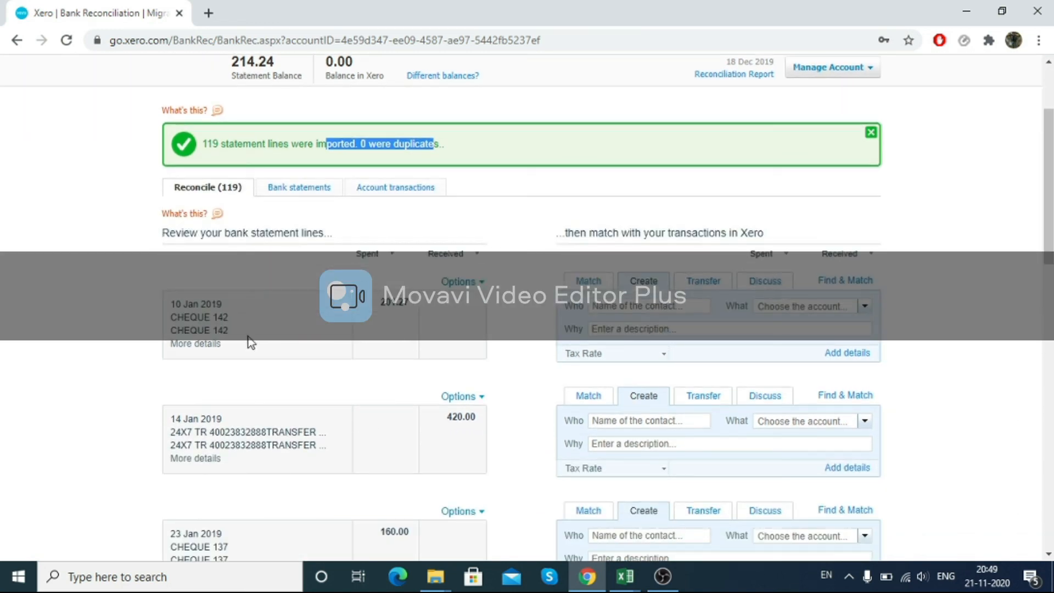
{"action": "left_click", "coordinate": [175, 345]}
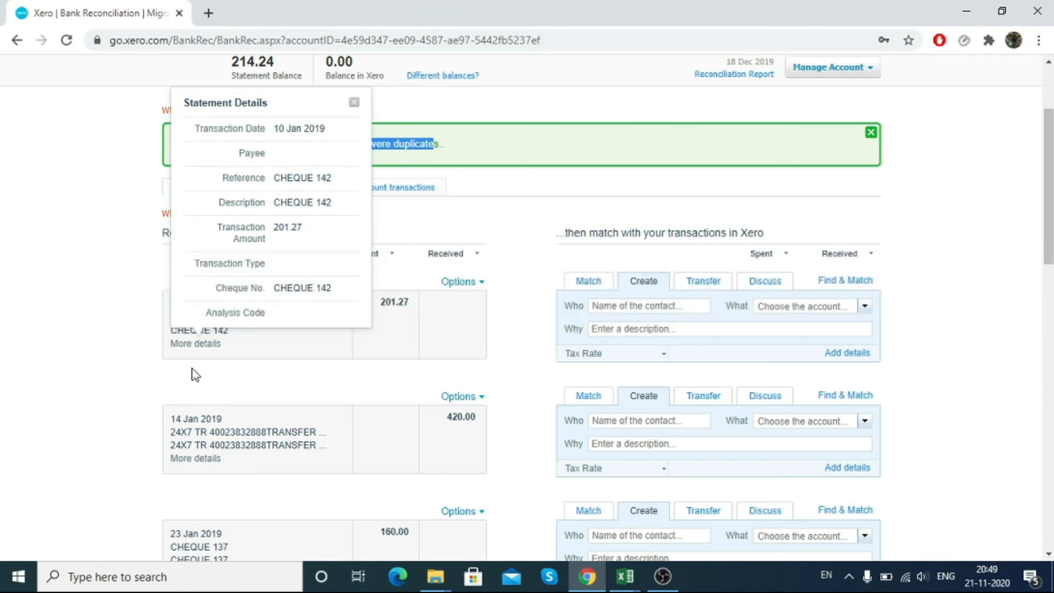
{"action": "left_click", "coordinate": [108, 362]}
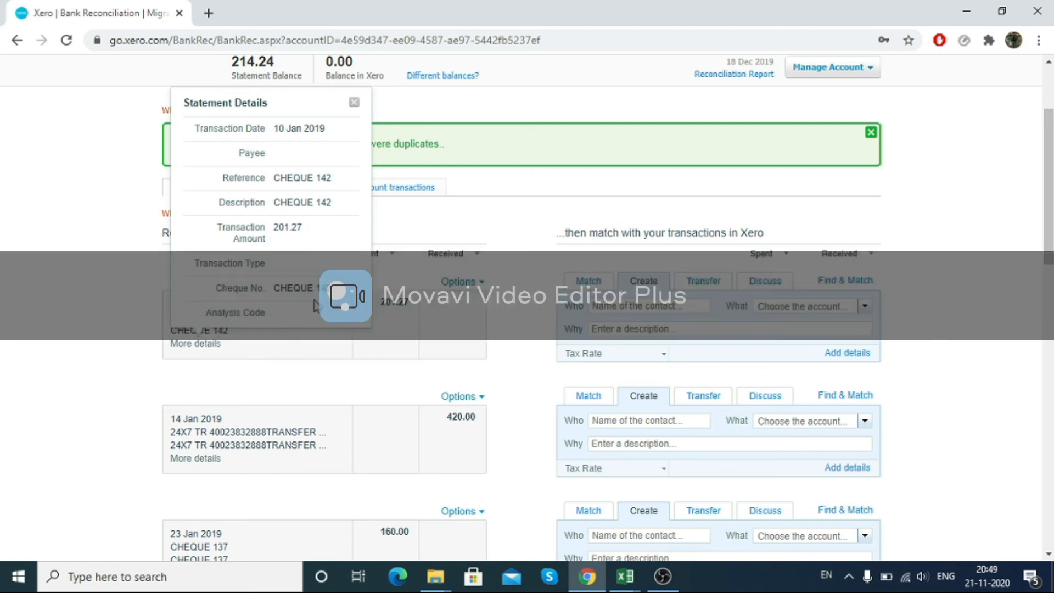
{"action": "left_click_drag", "start_coordinate": [331, 288], "coordinate": [147, 301]}
{"action": "left_click", "coordinate": [137, 307]}
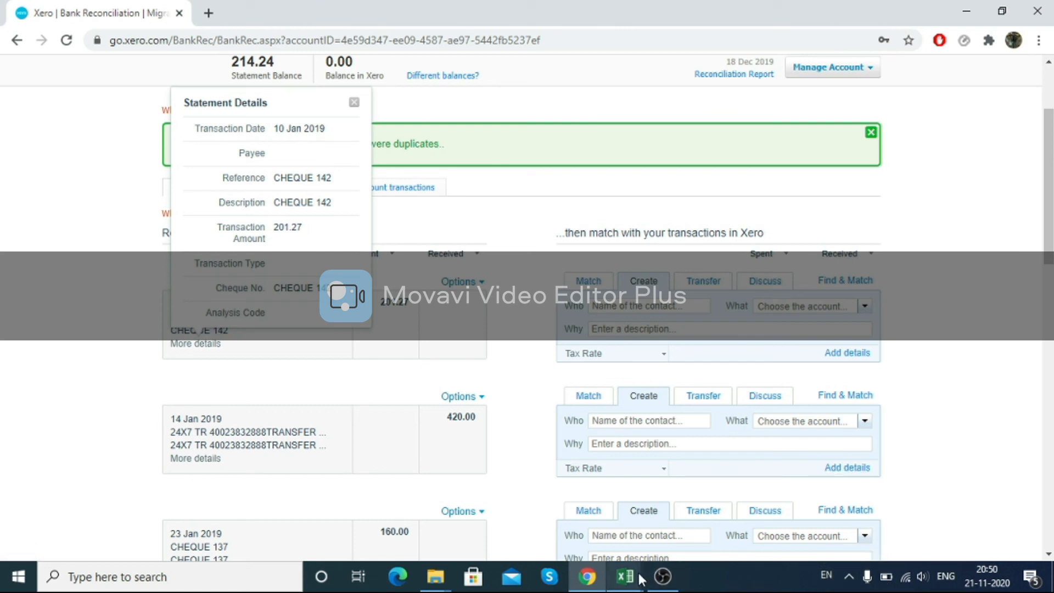
{"action": "left_click", "coordinate": [663, 576]}
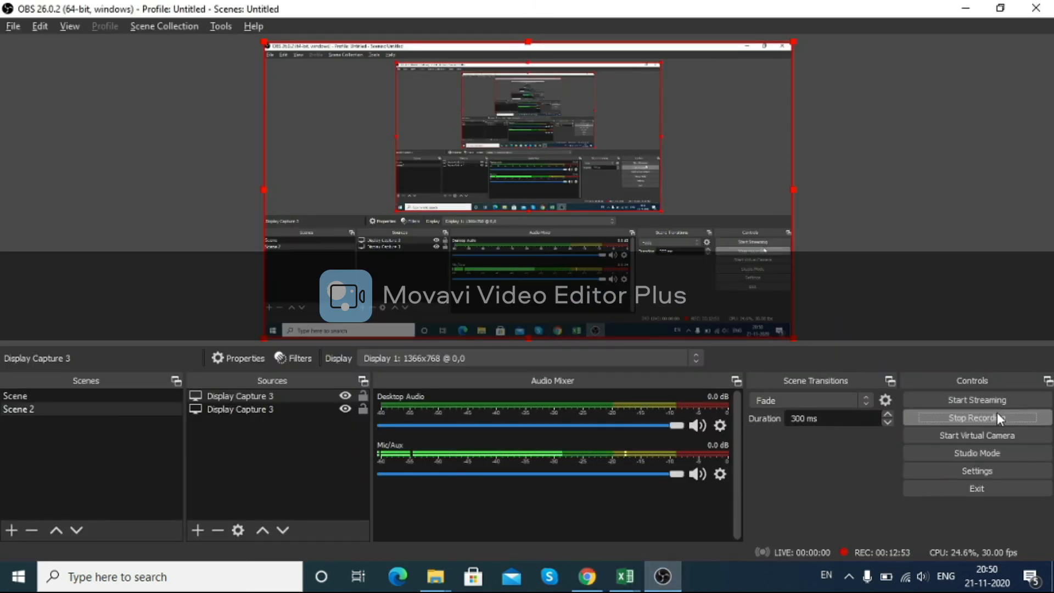